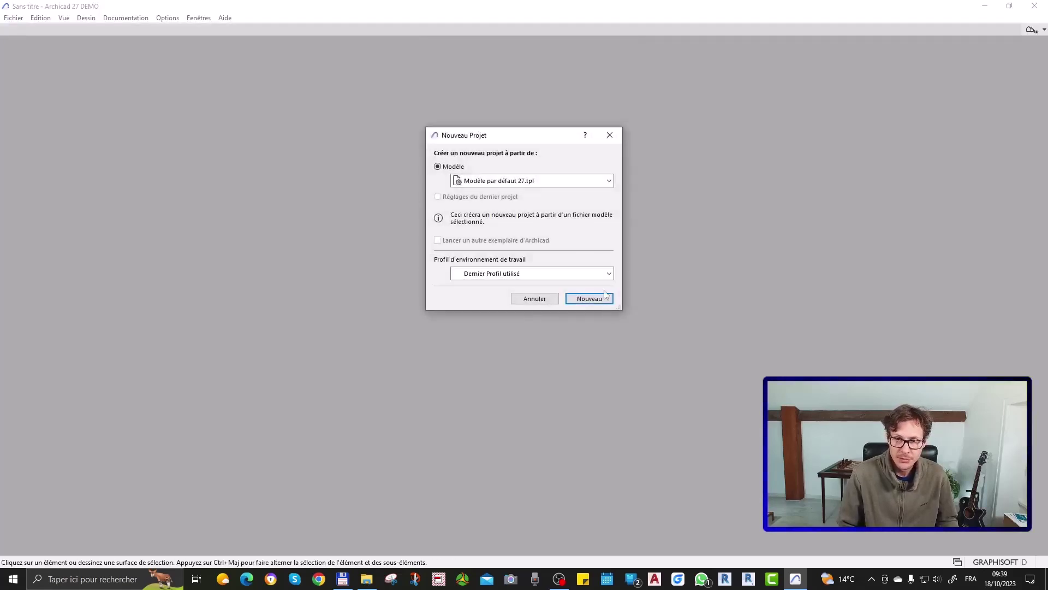
Create a new project from the template Modèle par défaut 27.tpl with the work environment Profil ingénierie structurelle basique 27
click(557, 183)
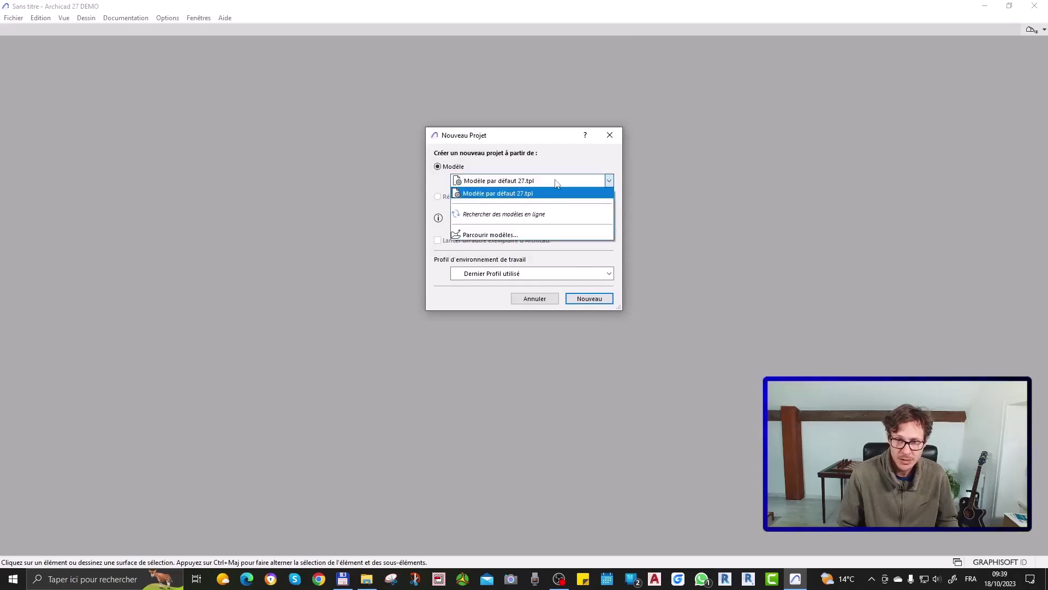
click(557, 182)
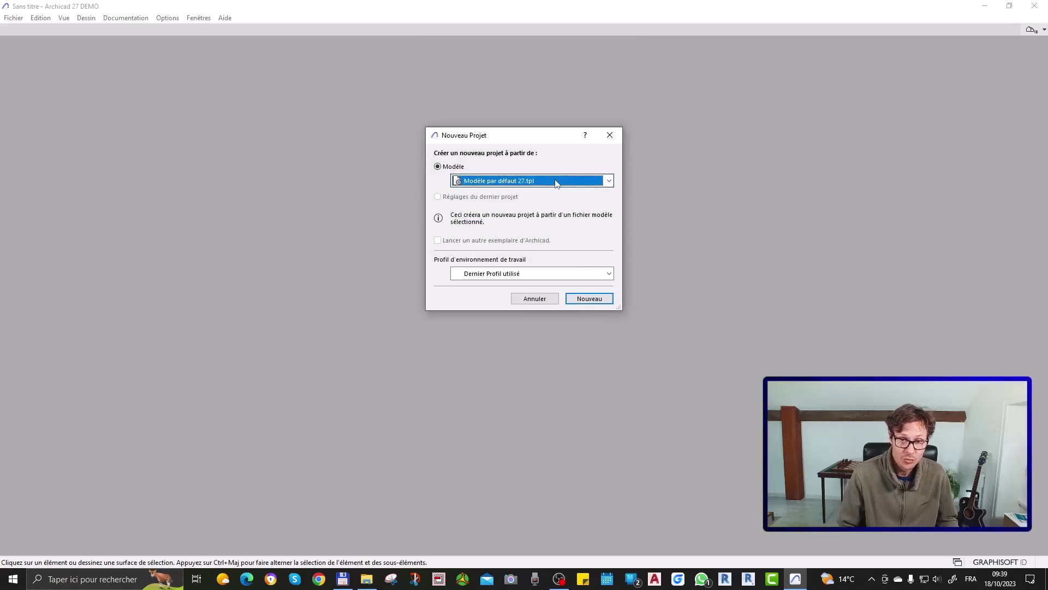
click(529, 274)
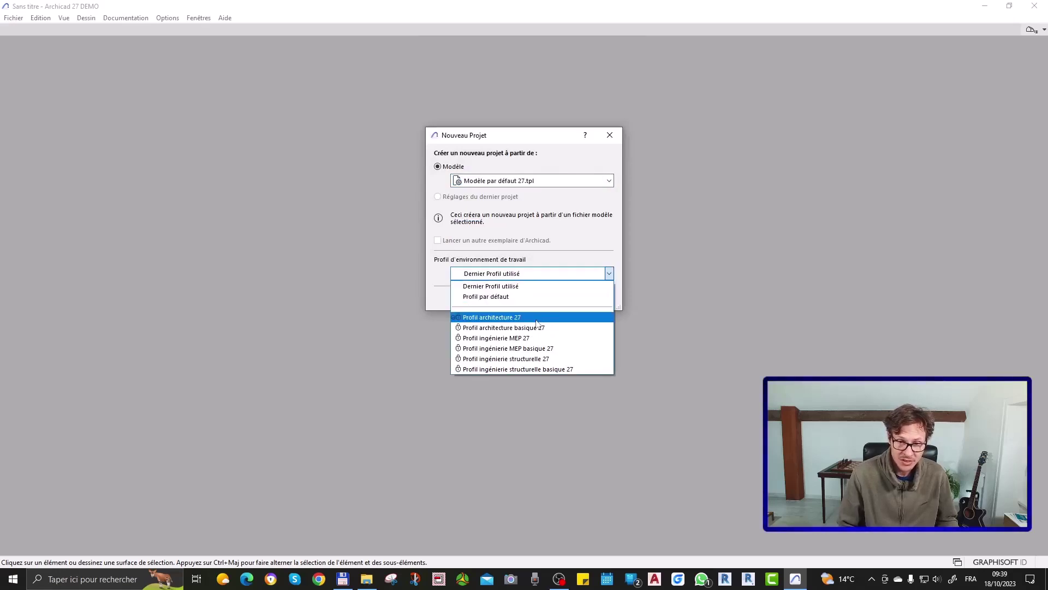
click(581, 369)
click(532, 183)
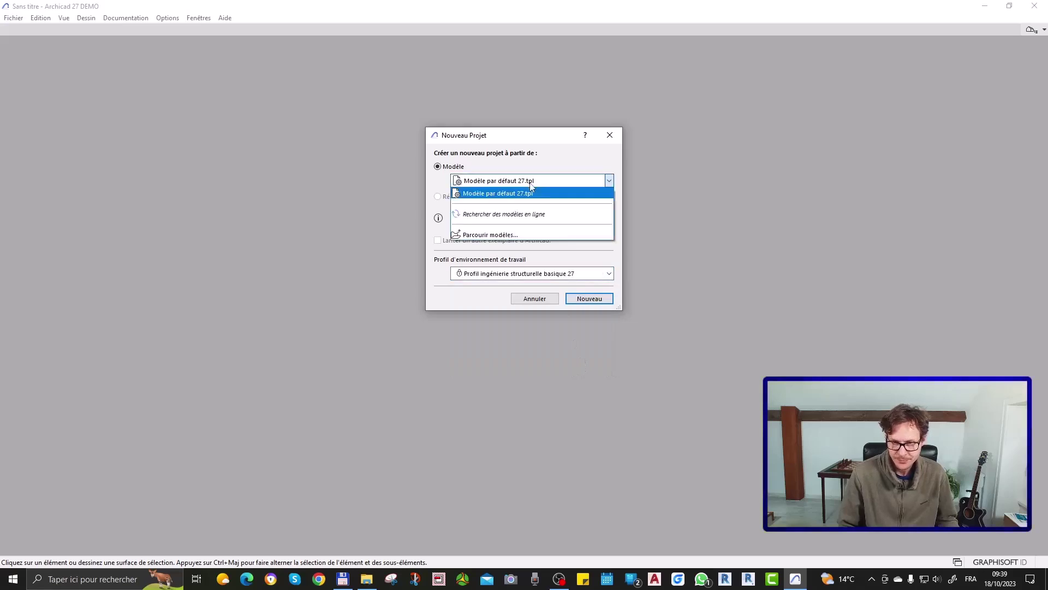
click(532, 191)
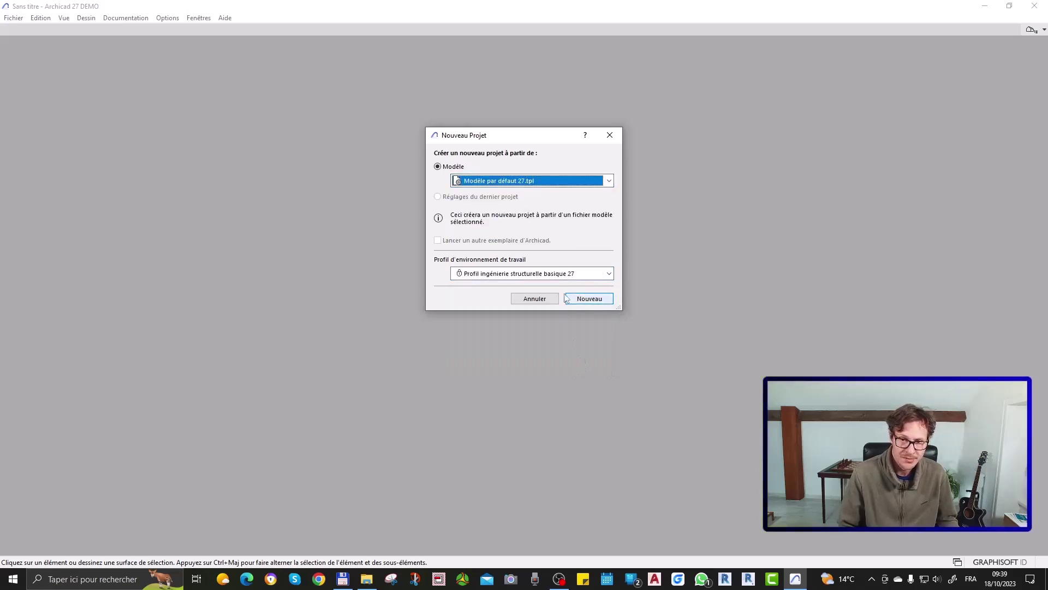
click(587, 301)
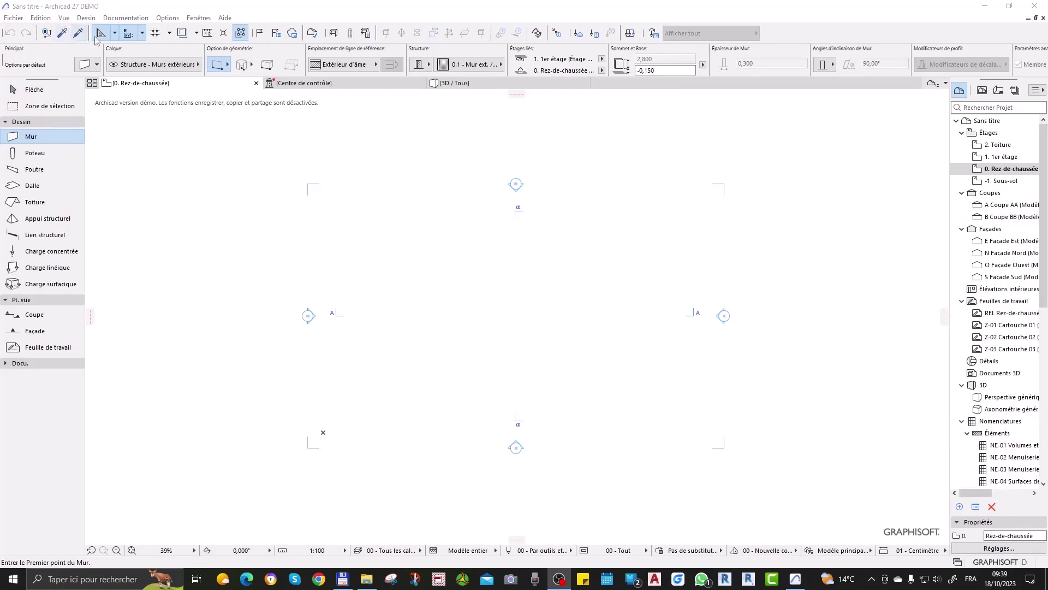
click(87, 18)
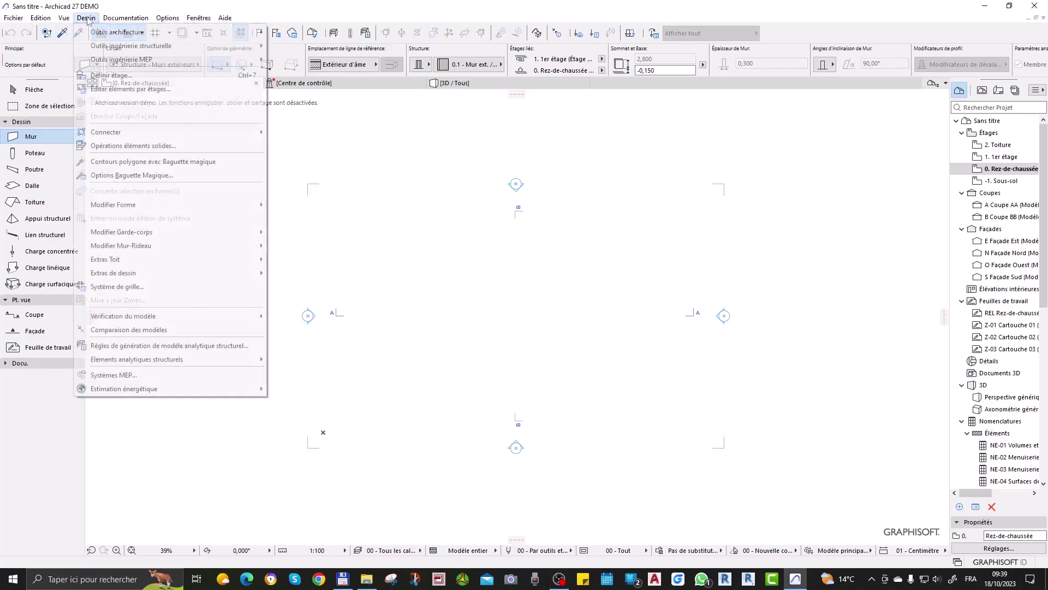
mouse_move(14, 19)
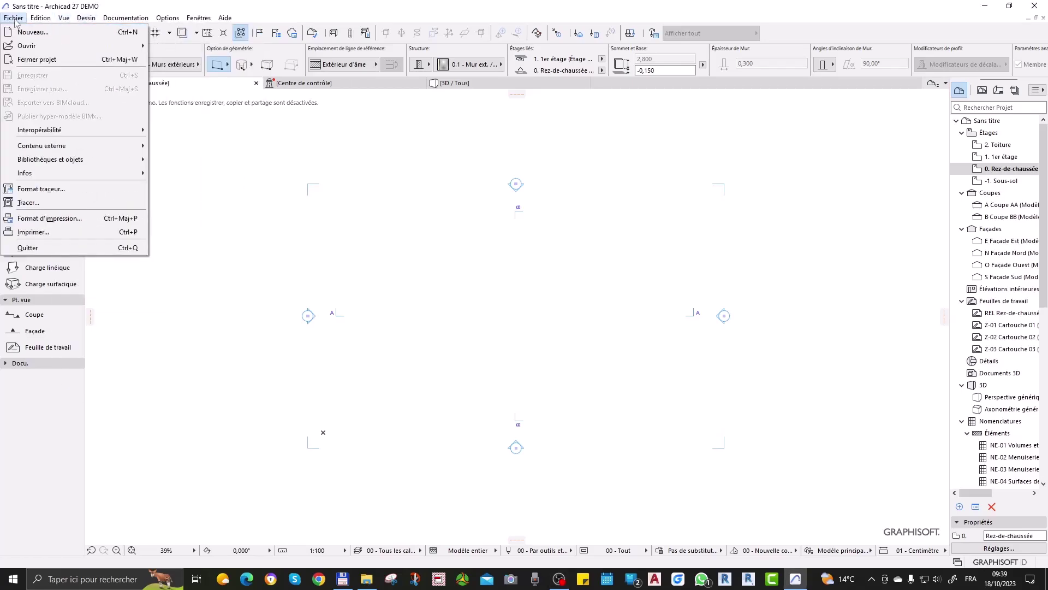
click(198, 5)
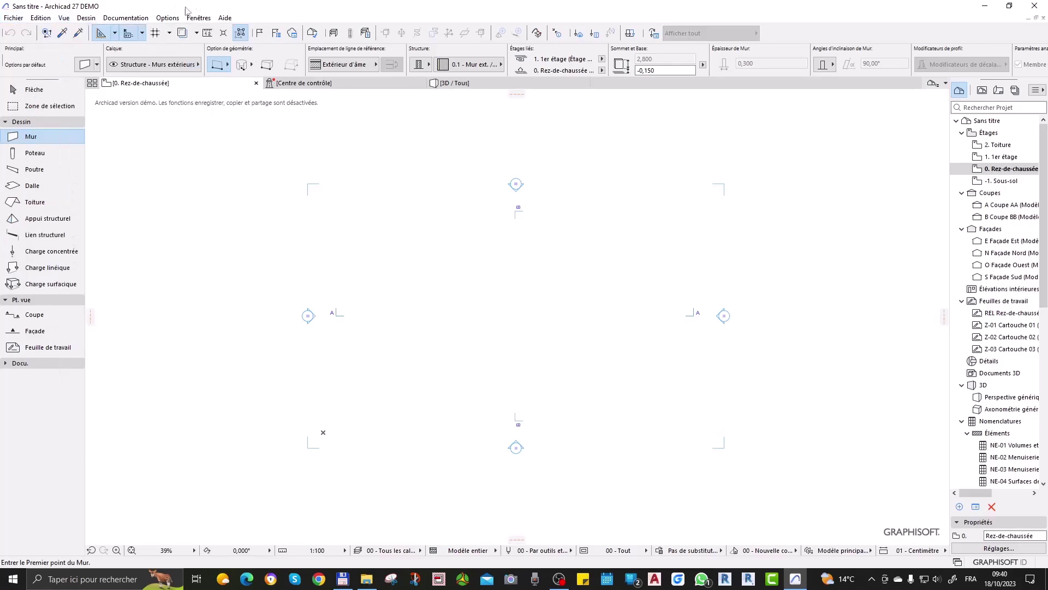
click(164, 20)
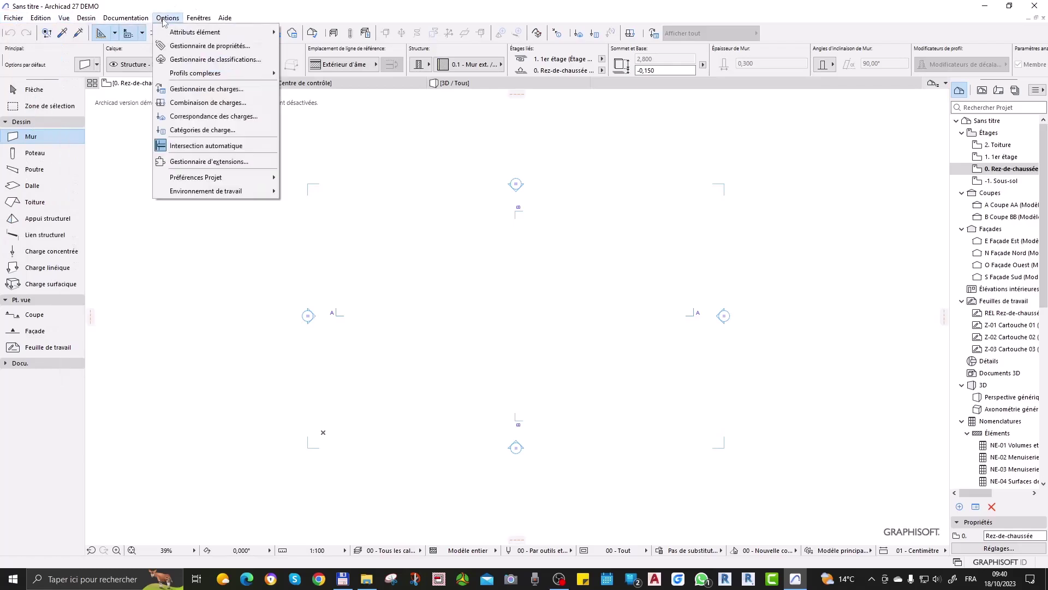
mouse_move(214, 177)
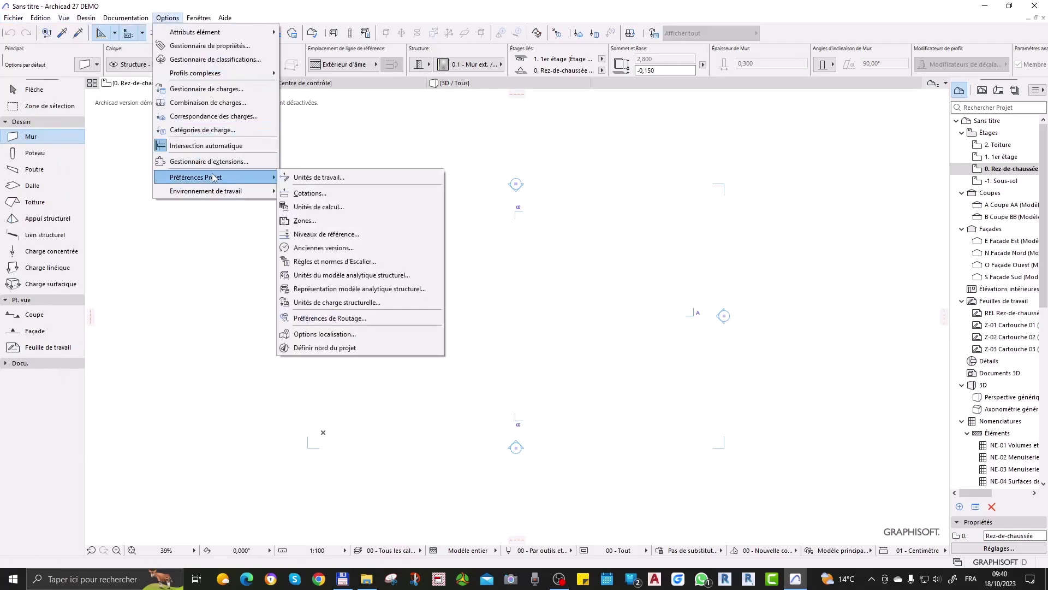
click(229, 5)
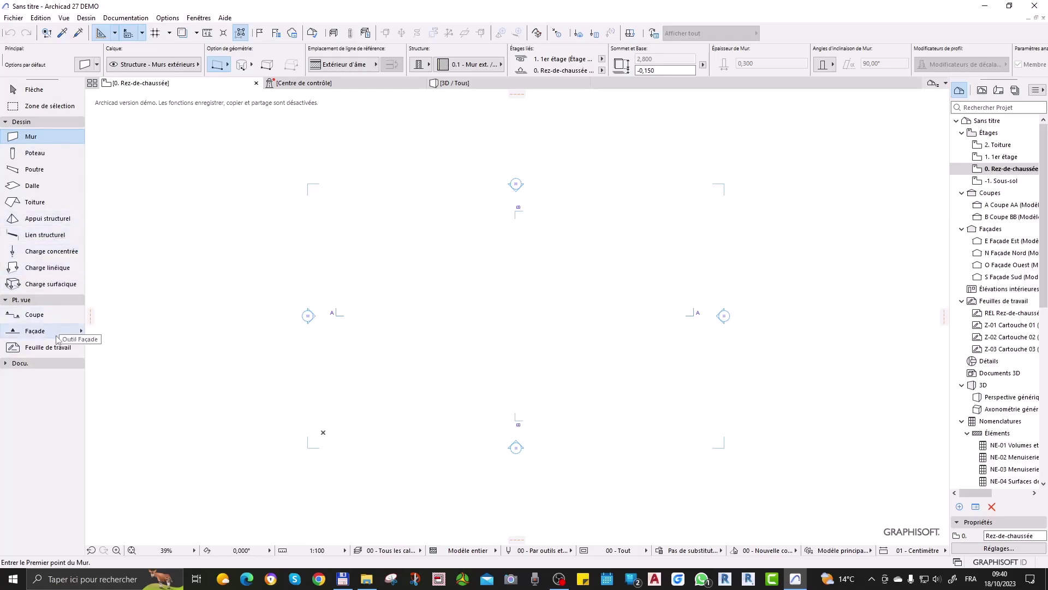
click(57, 220)
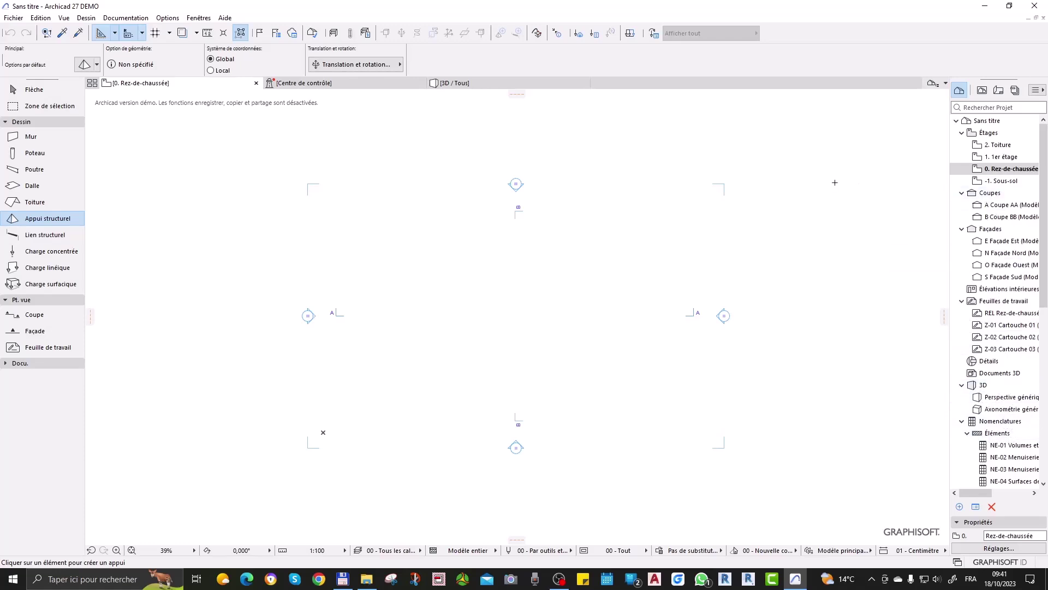
Draw a horizontal 5 m wall on the ground floor plan using the 0.1 - Mur ext. / Coque générique composite
click(82, 138)
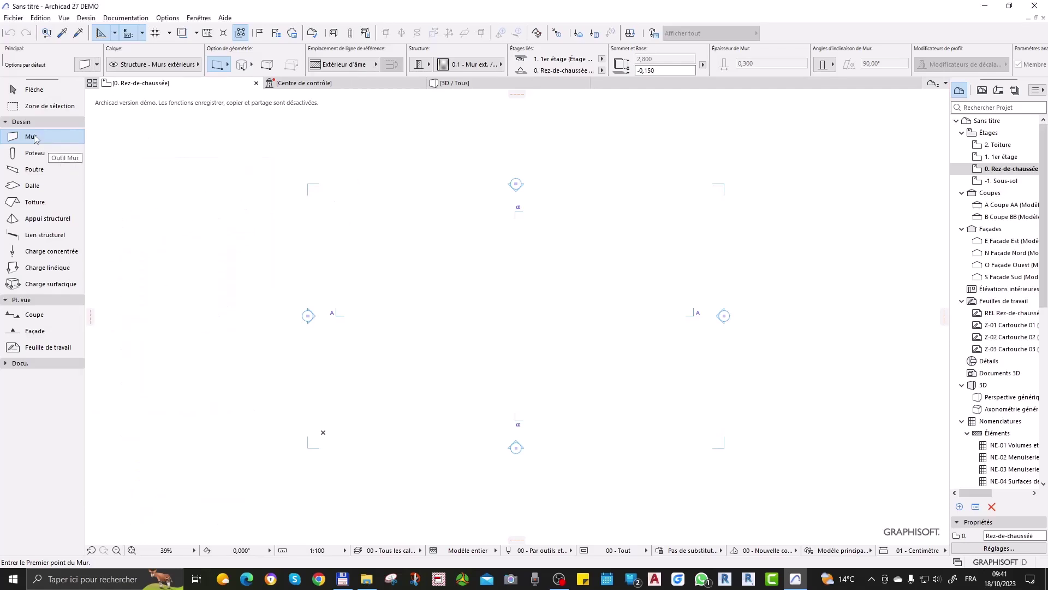
click(82, 141)
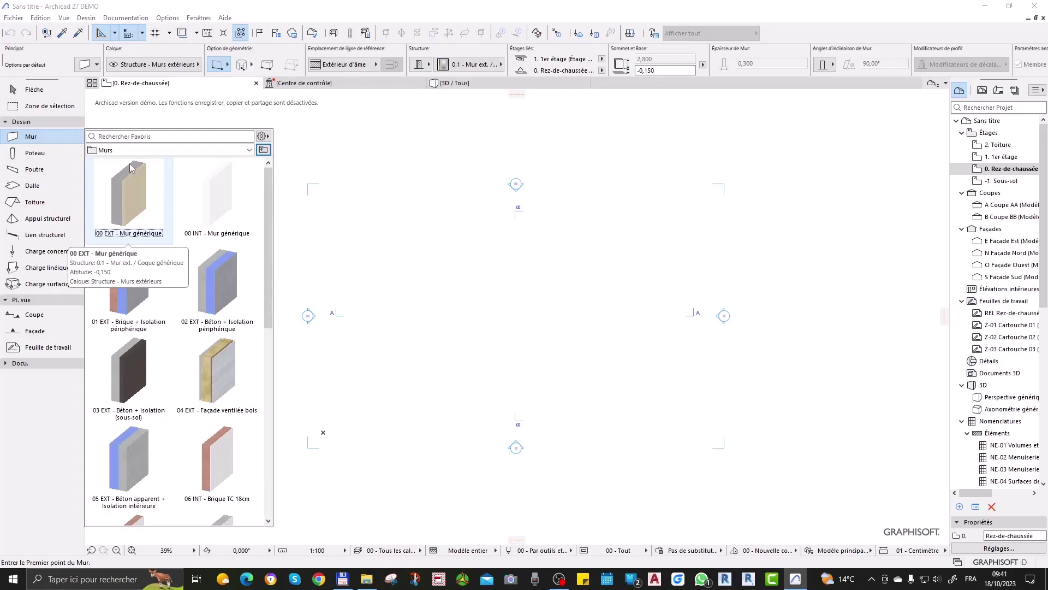
click(208, 201)
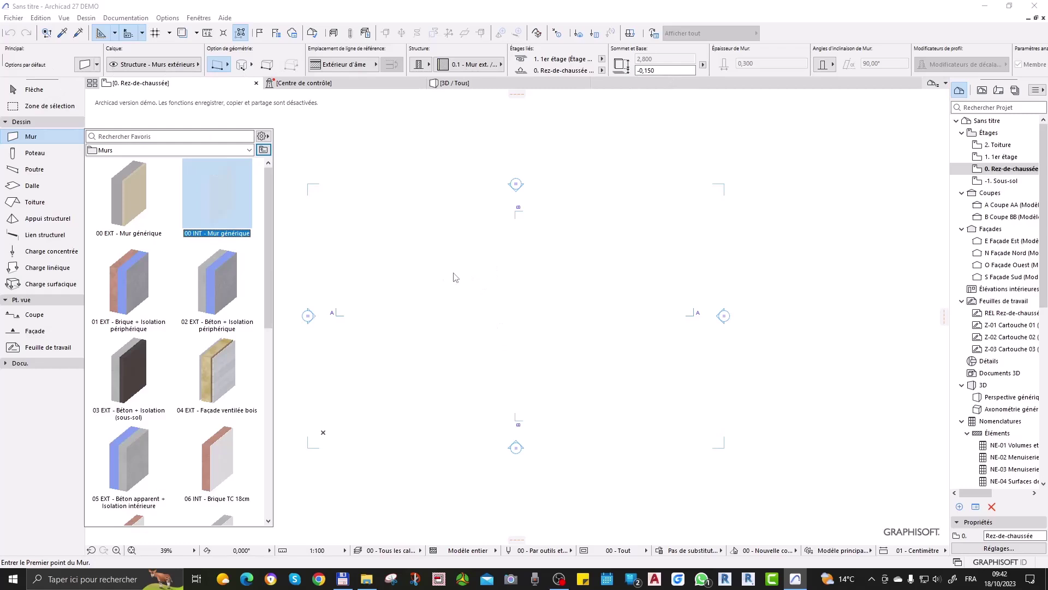
click(432, 264)
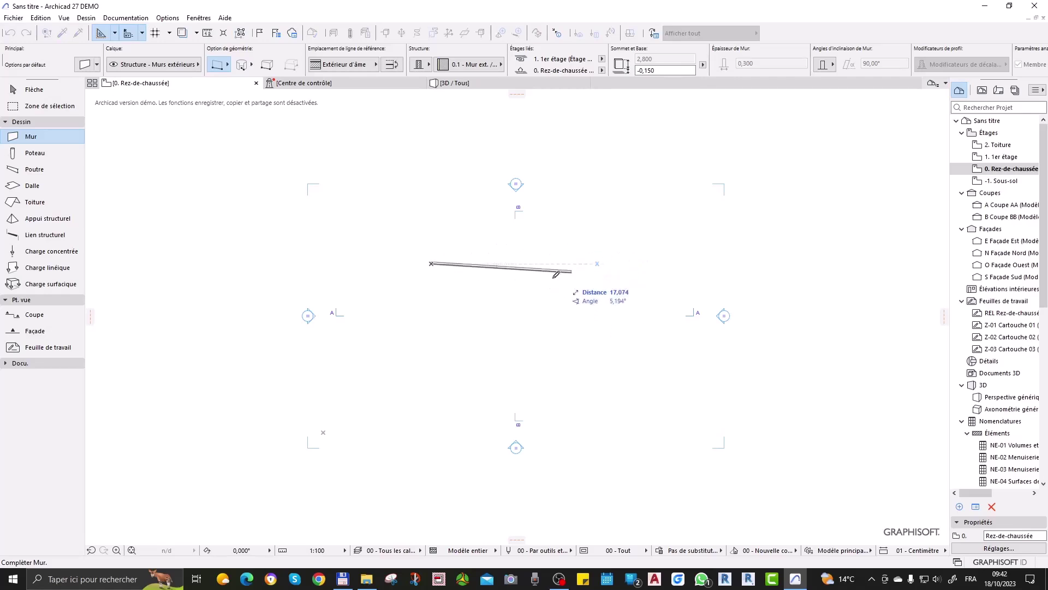
scroll(516, 279, up, 2)
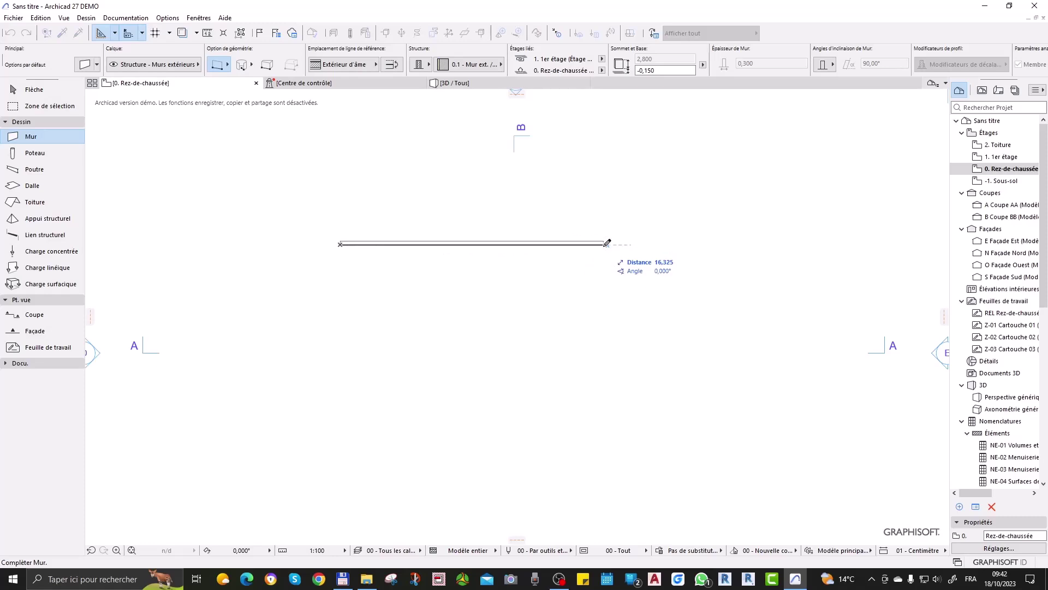
text(5)
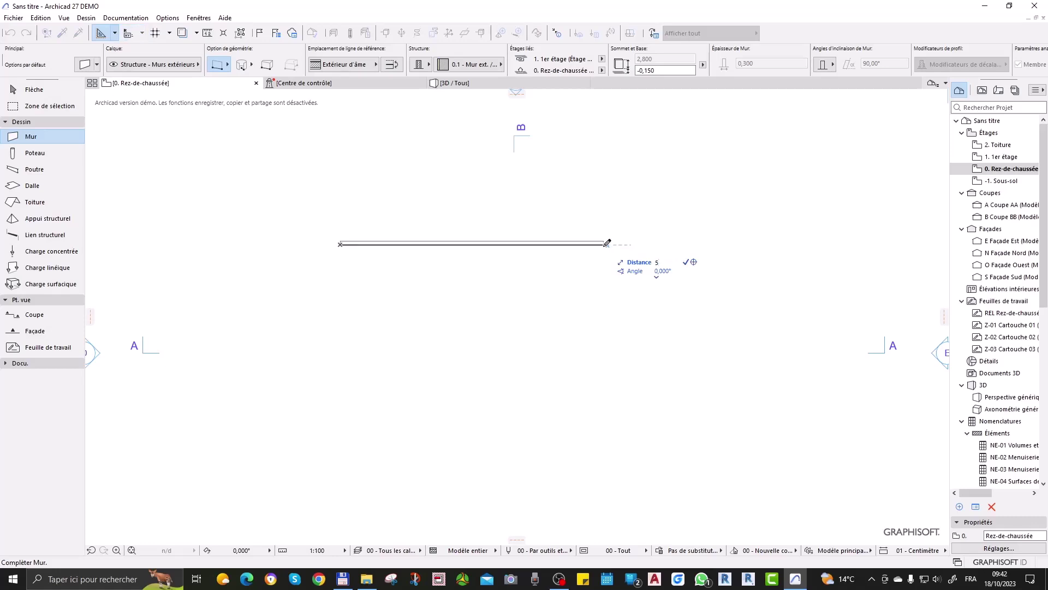
key(Return)
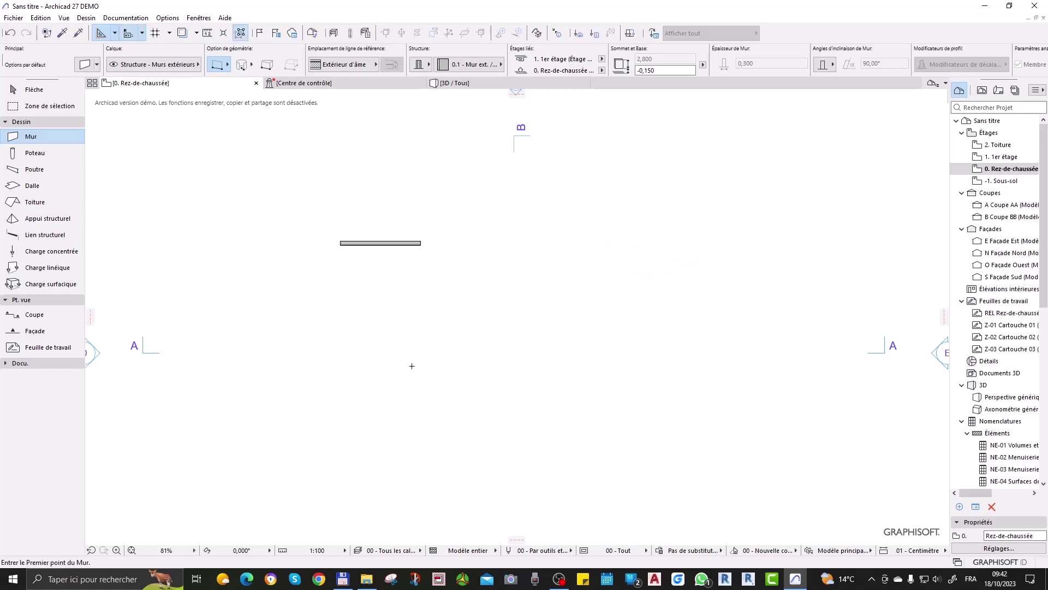
Examine the wall composites available for the wall structure and their thicknesses
scroll(645, 251, down, 3)
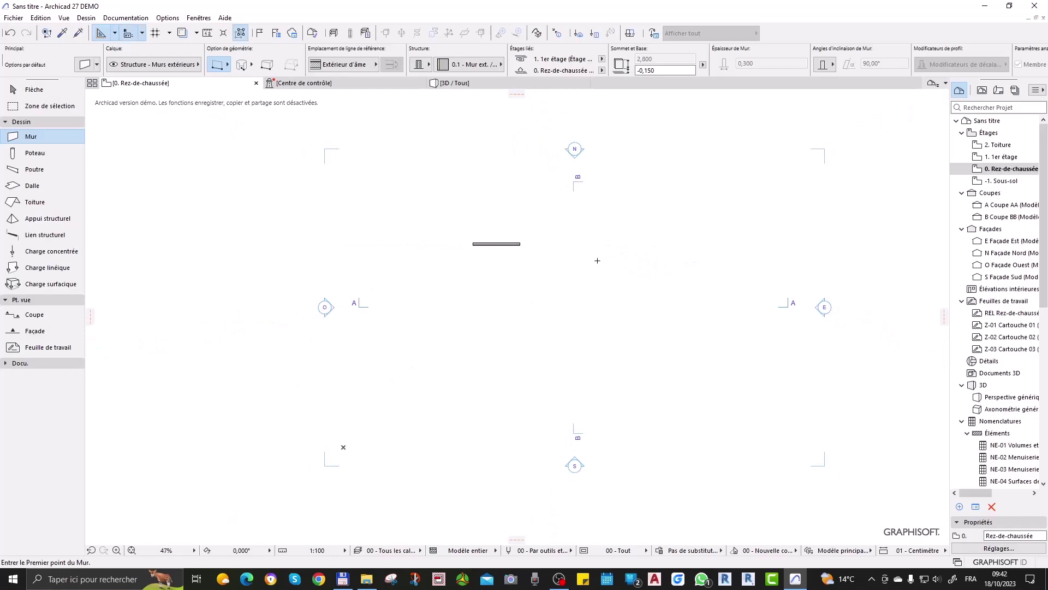
scroll(523, 246, up, 5)
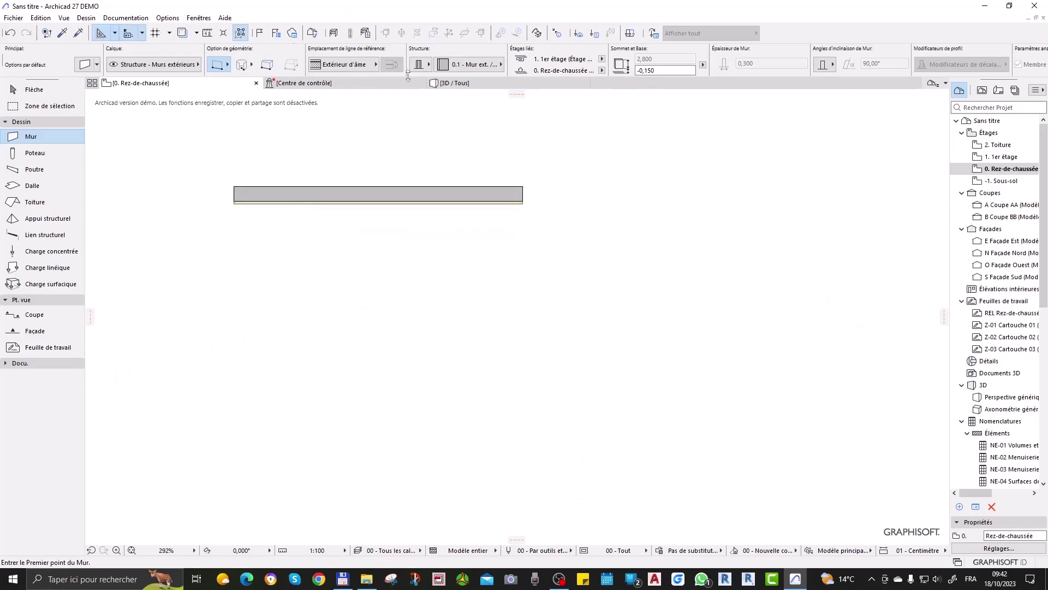
click(482, 66)
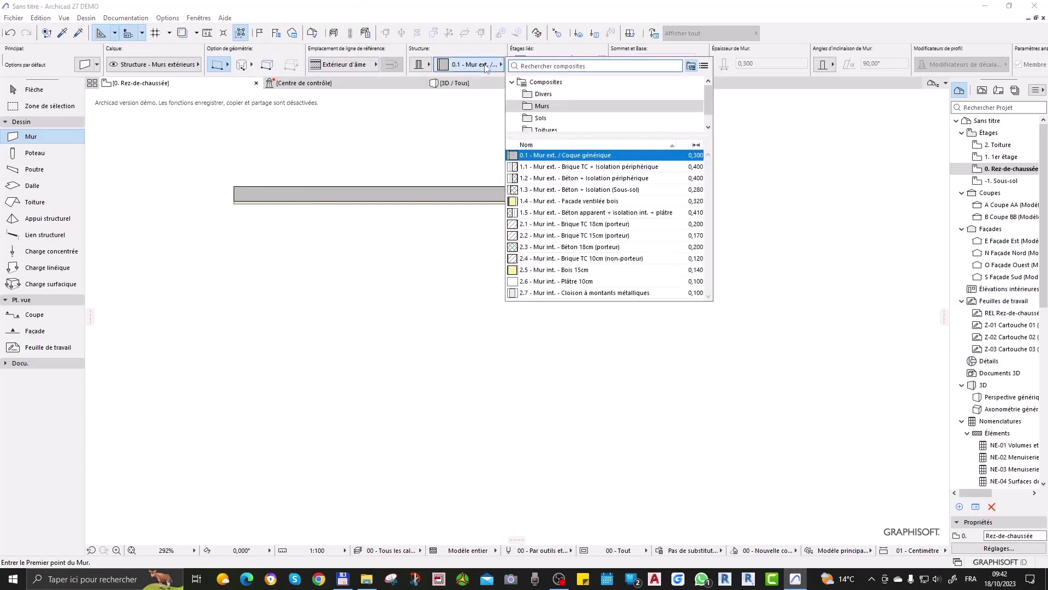
mouse_move(692, 158)
click(479, 68)
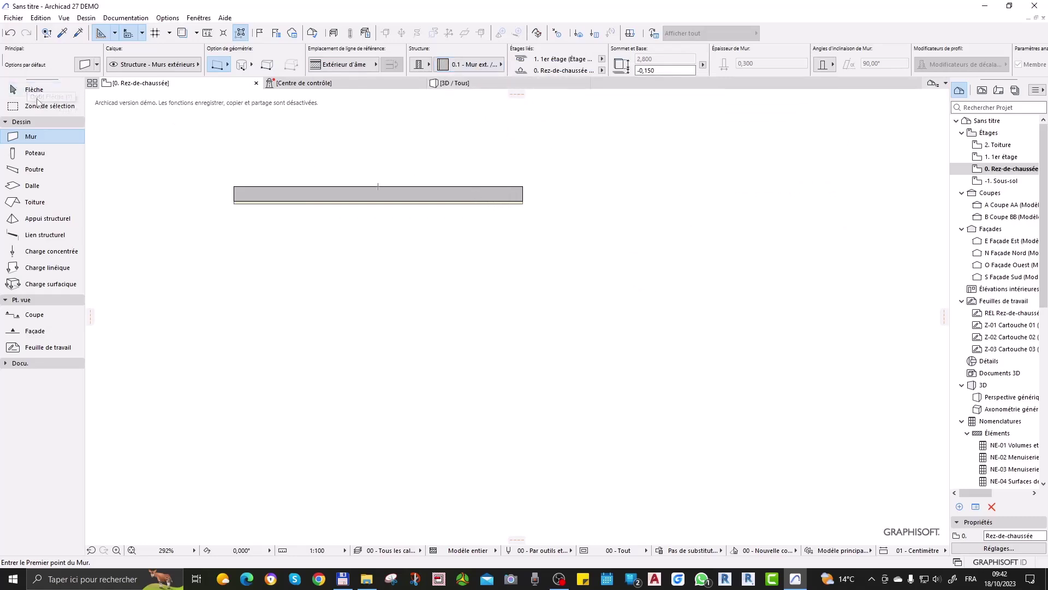
Select the drawn wall and review the layers available for it in the Structure folder
click(32, 90)
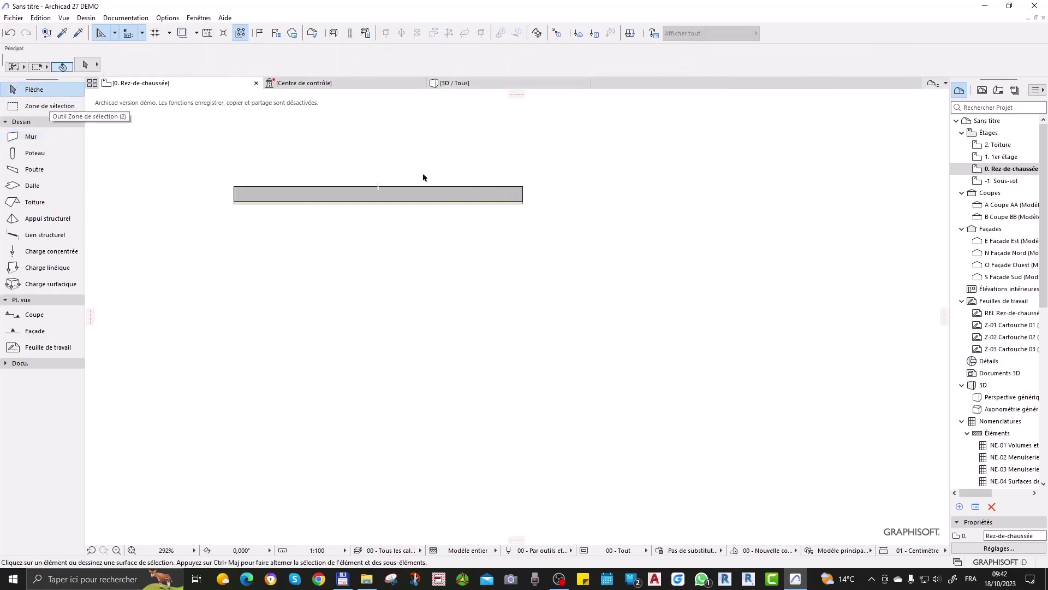
click(453, 200)
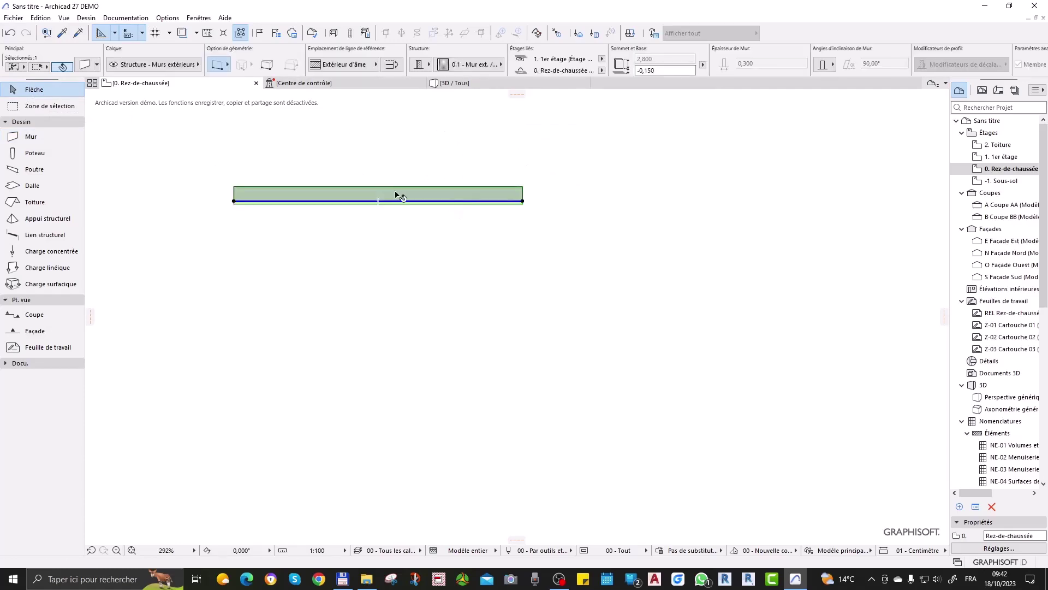
key(Escape)
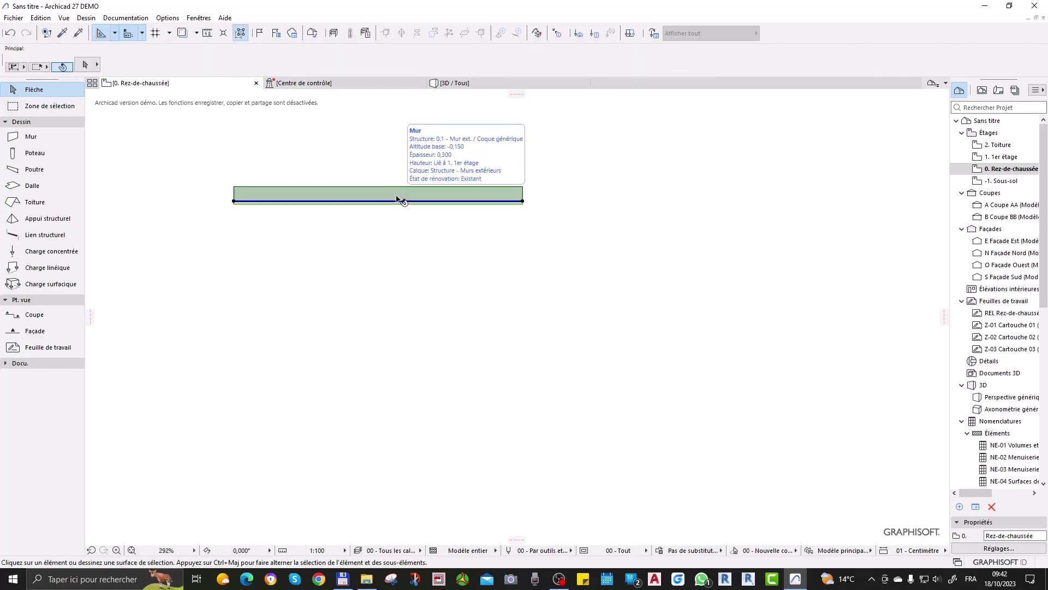
click(397, 198)
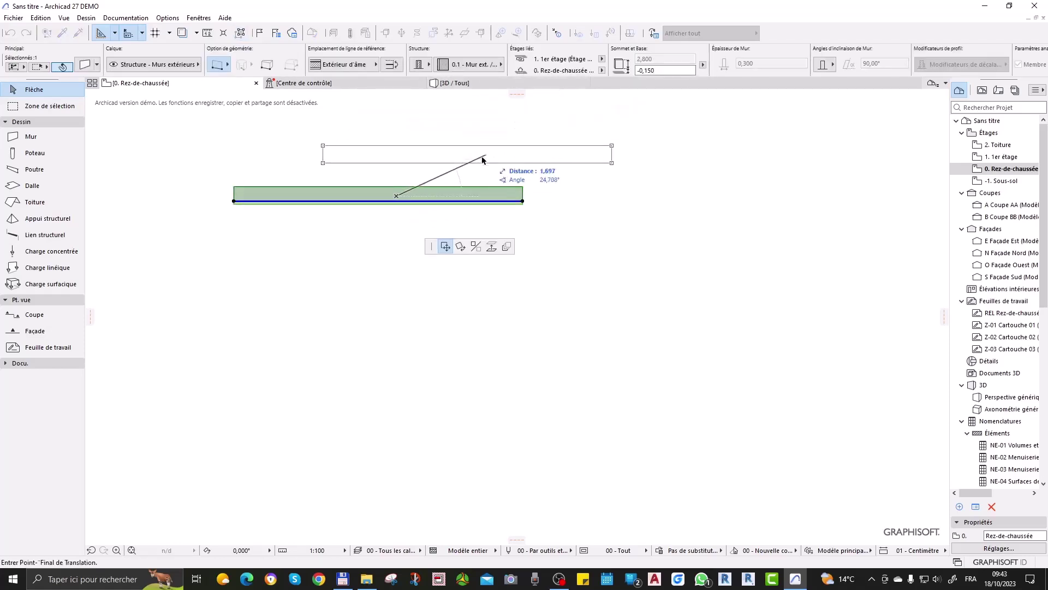
key(Escape)
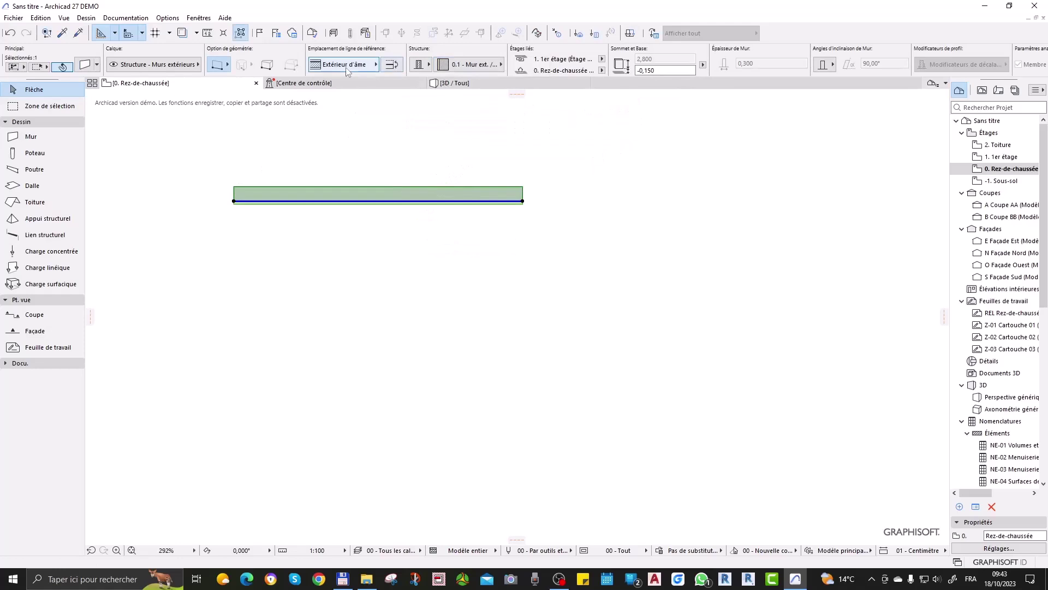
click(171, 64)
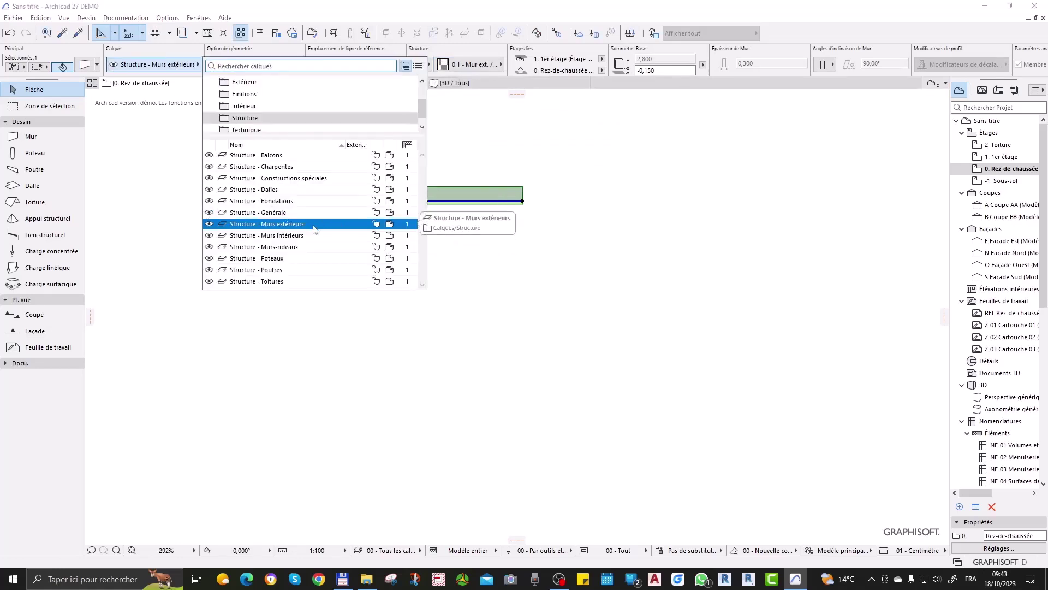
click(533, 223)
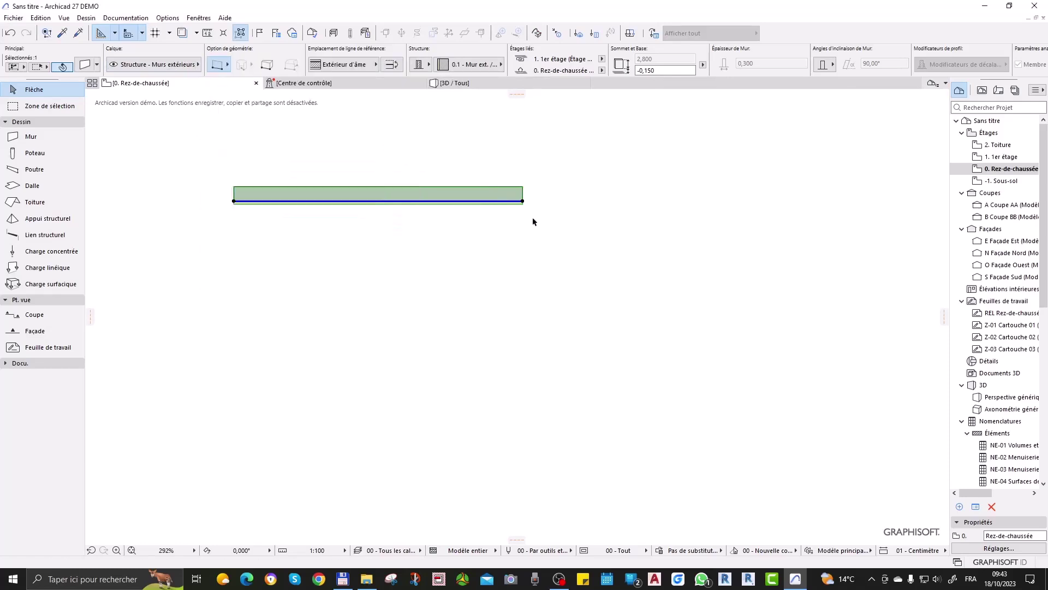
Set the selected wall's structure type to Basique instead of composite
click(430, 65)
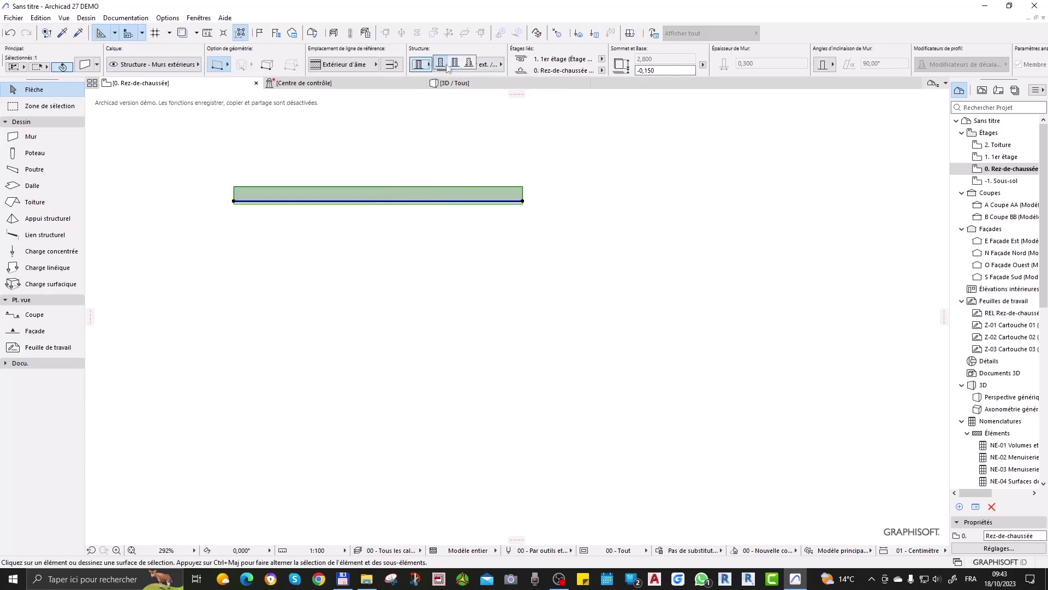
click(456, 66)
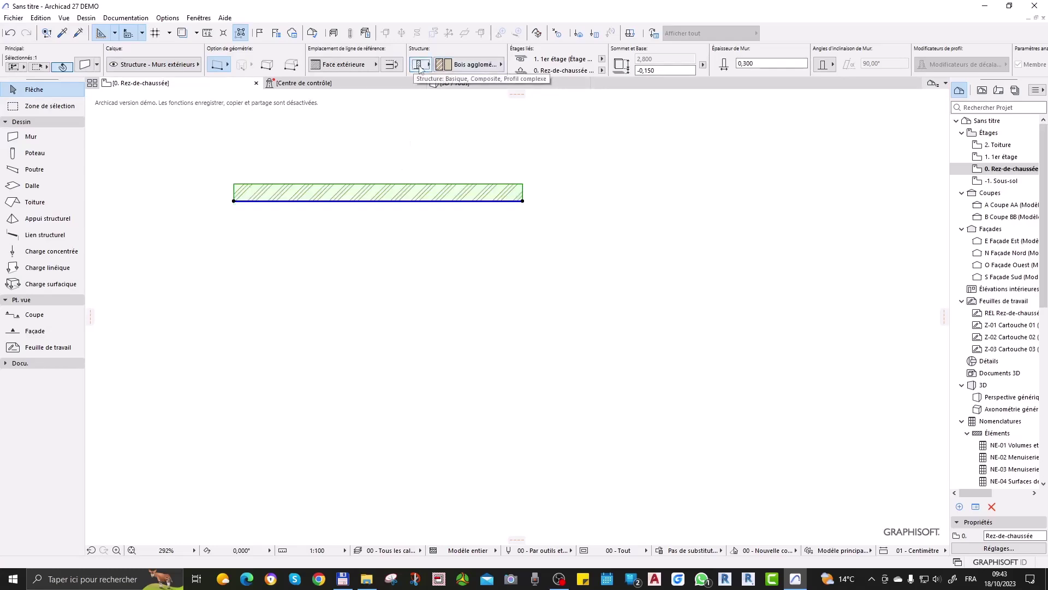
click(421, 158)
scroll(379, 182, up, 2)
click(447, 210)
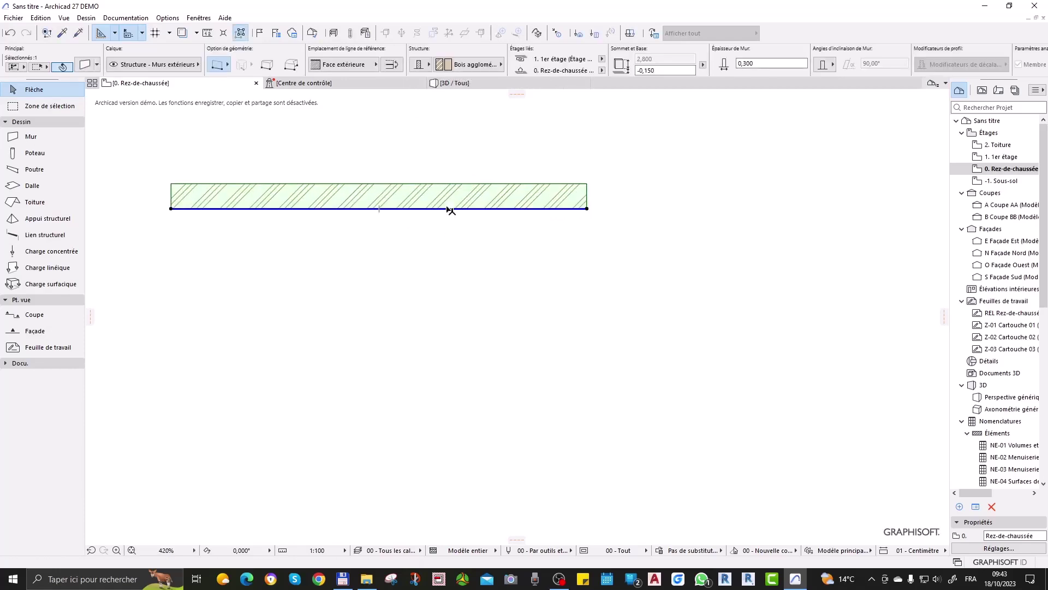
Assign the building material Béton armé (Banché) from the Structure folder to the selected wall
click(475, 65)
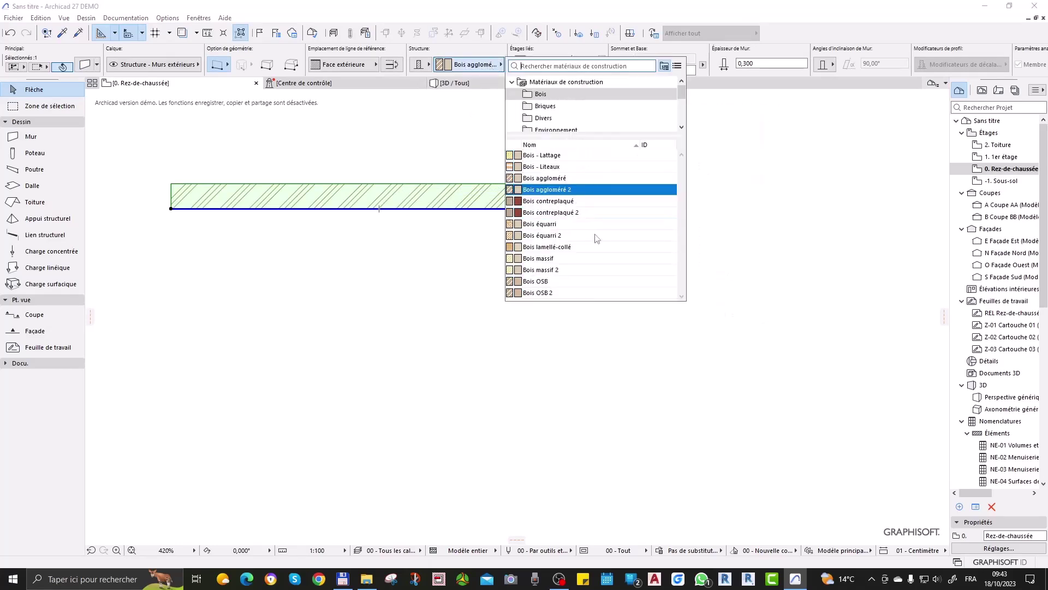
scroll(557, 118, down, 1)
scroll(557, 118, down, 1)
scroll(557, 118, up, 3)
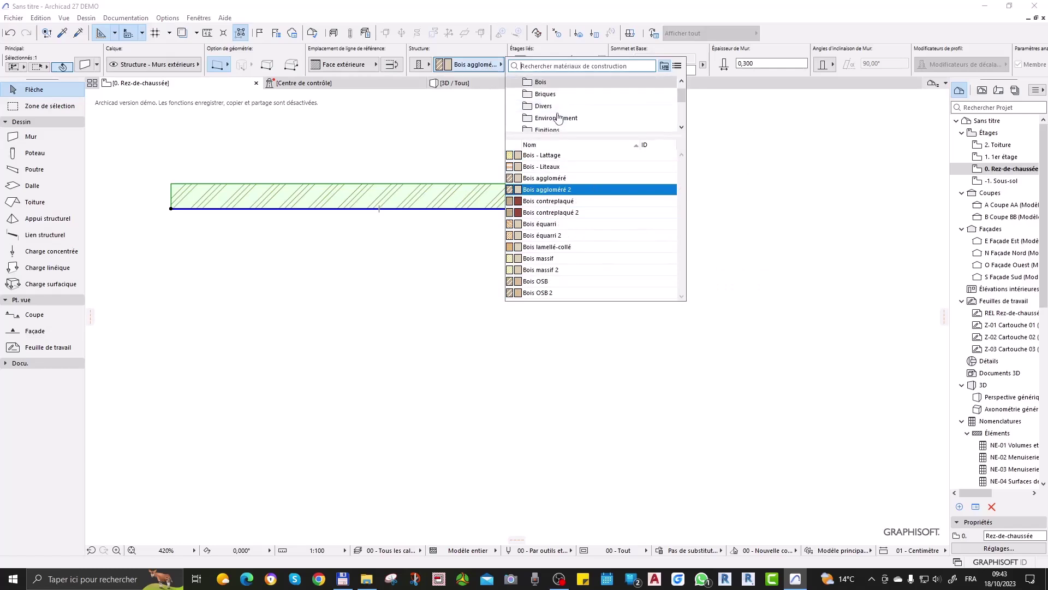
scroll(560, 116, down, 4)
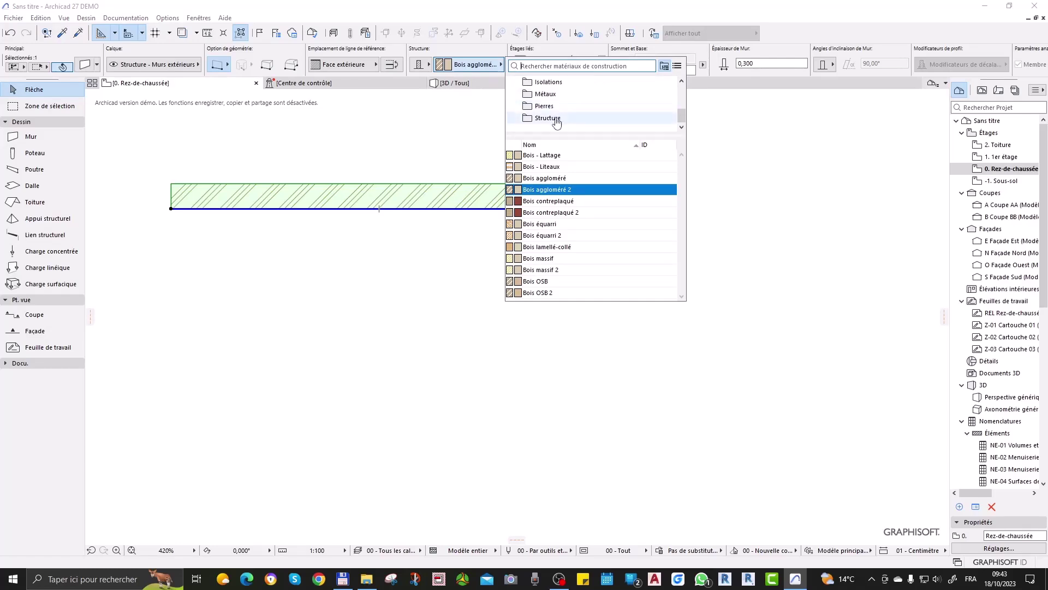
click(552, 118)
click(547, 156)
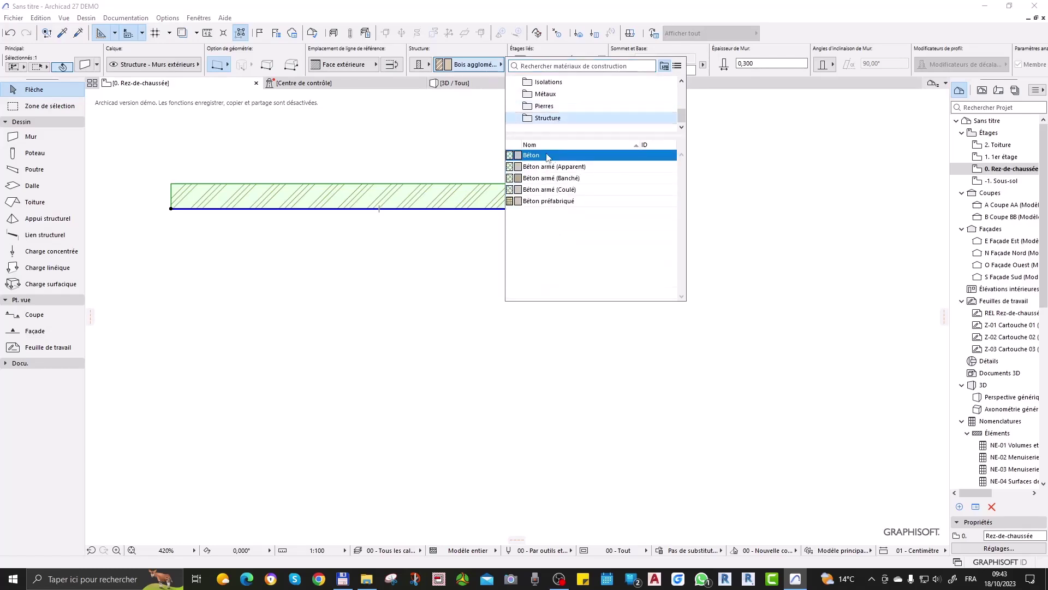
click(568, 178)
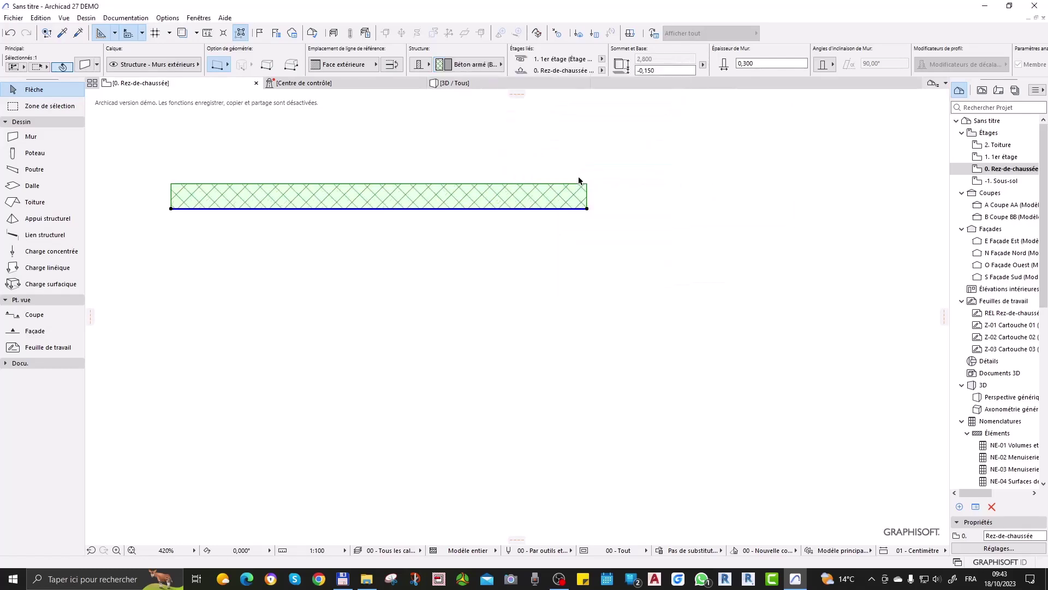
Review the concrete materials offered for the wall in the Structure folder, then deselect the wall
scroll(567, 240, down, 2)
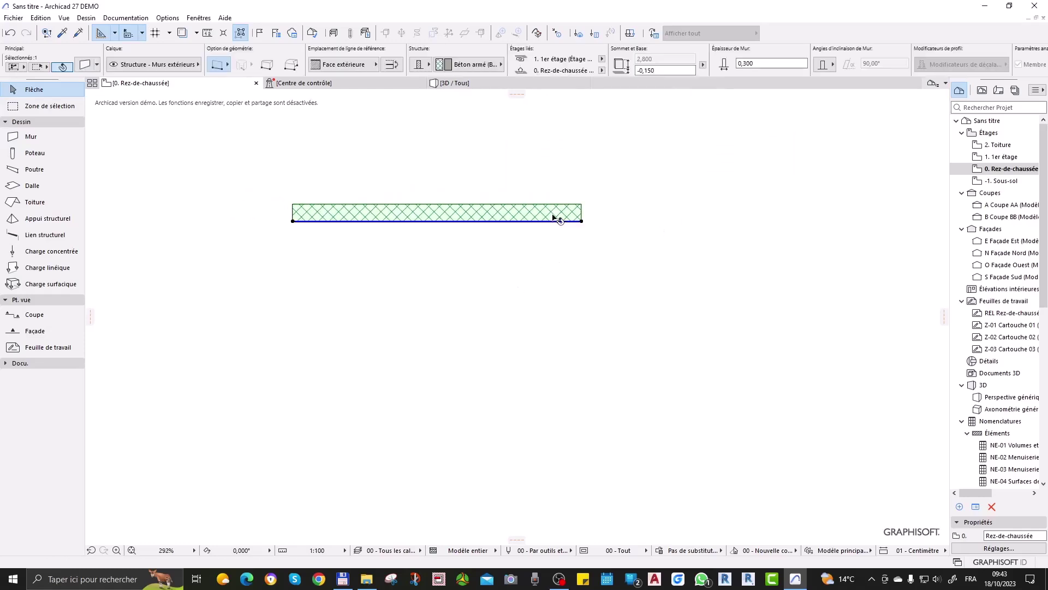
click(440, 64)
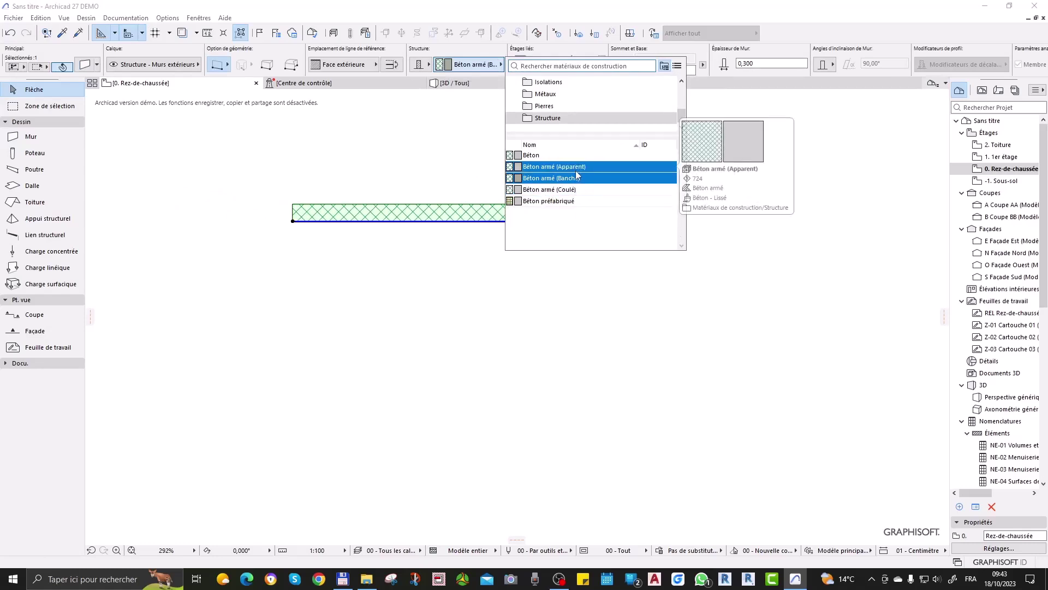
mouse_move(549, 179)
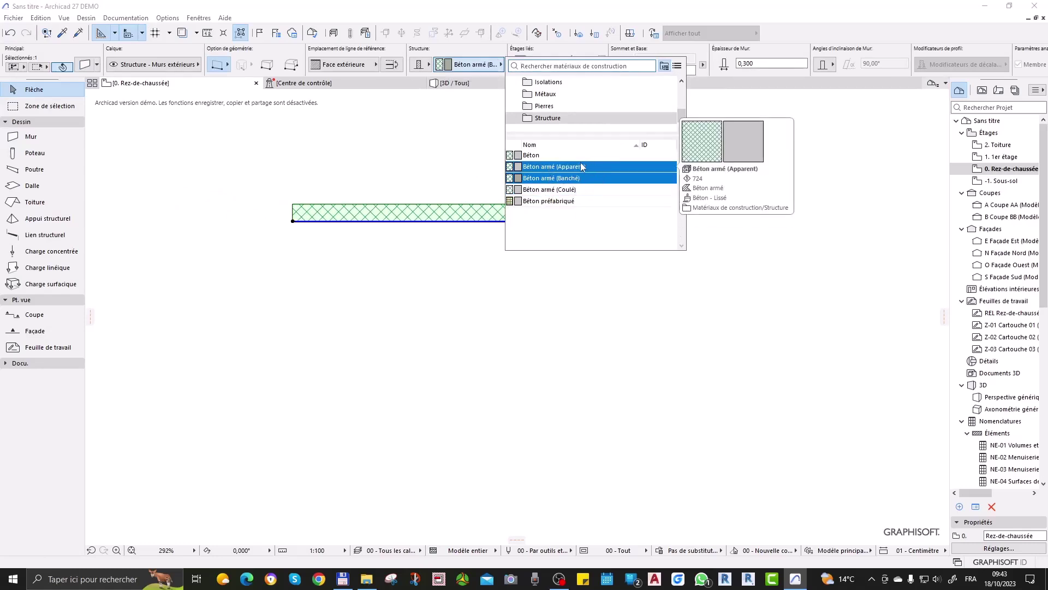
click(594, 254)
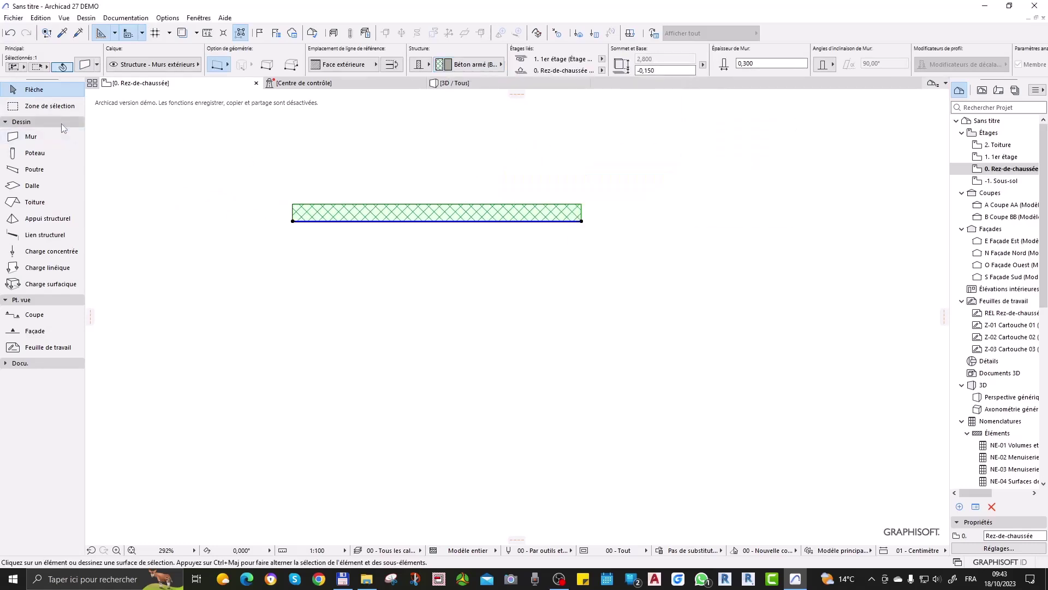
click(471, 159)
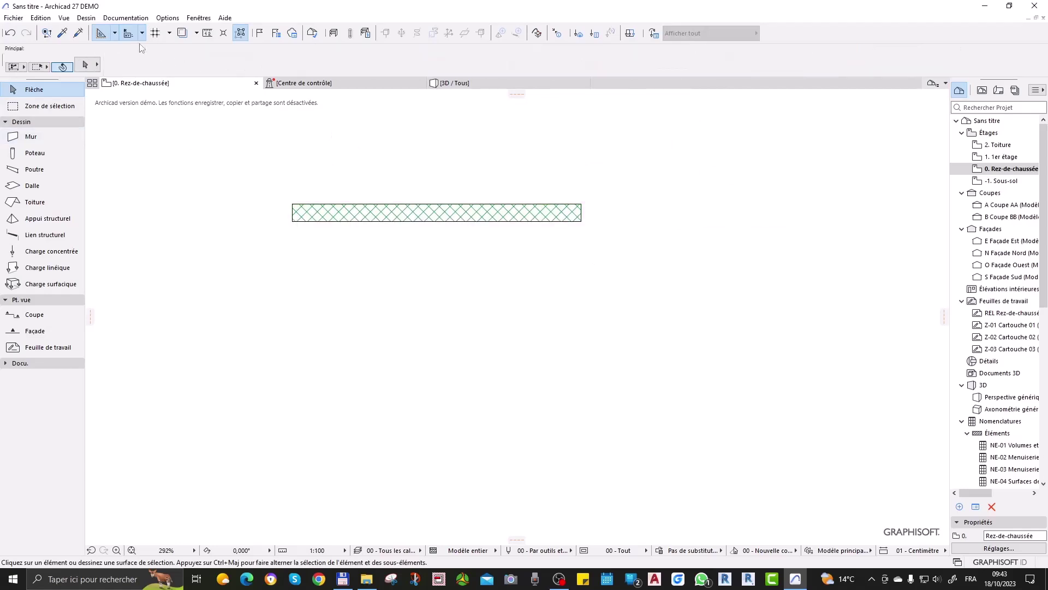
Measure the wall's thickness across its left end
click(212, 34)
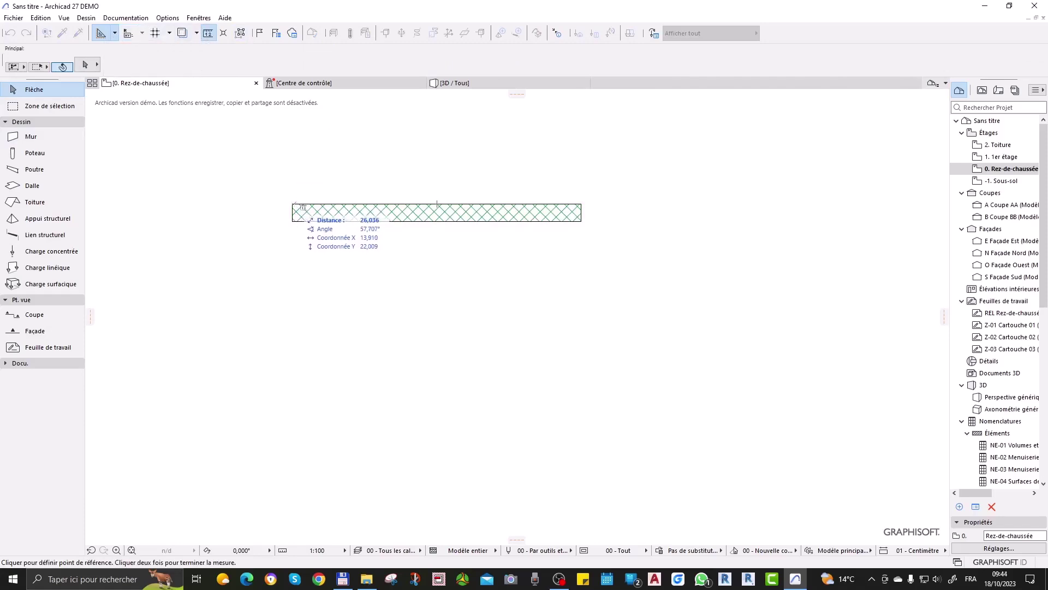
click(293, 204)
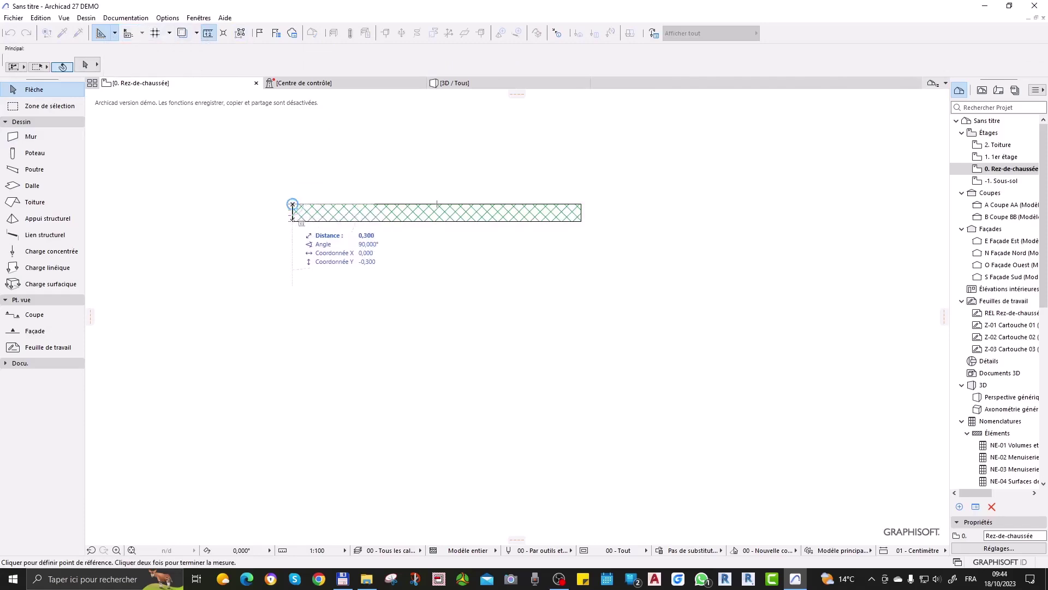
click(293, 220)
click(293, 220)
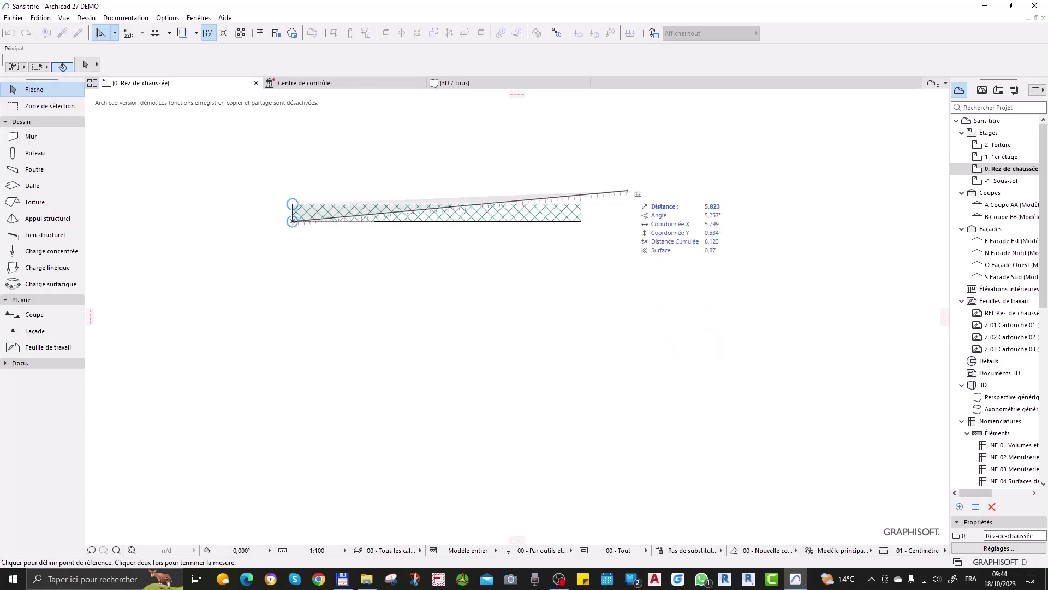
key(Escape)
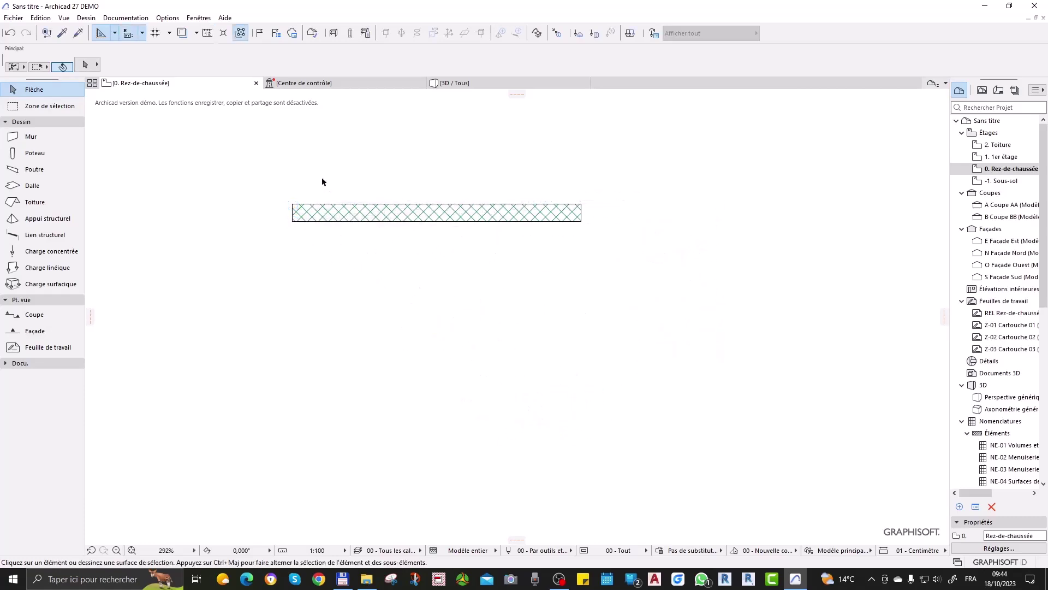
Set the horizontal concrete wall's thickness to 0,200 m
click(402, 218)
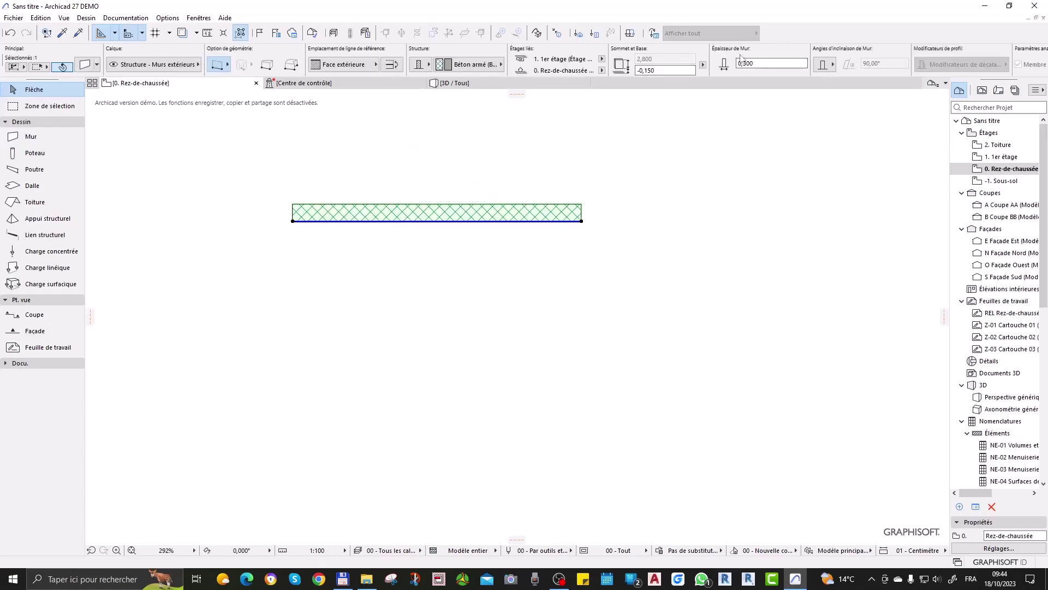
click(762, 62)
key(ctrl+a)
text(0,200)
key(Return)
click(747, 162)
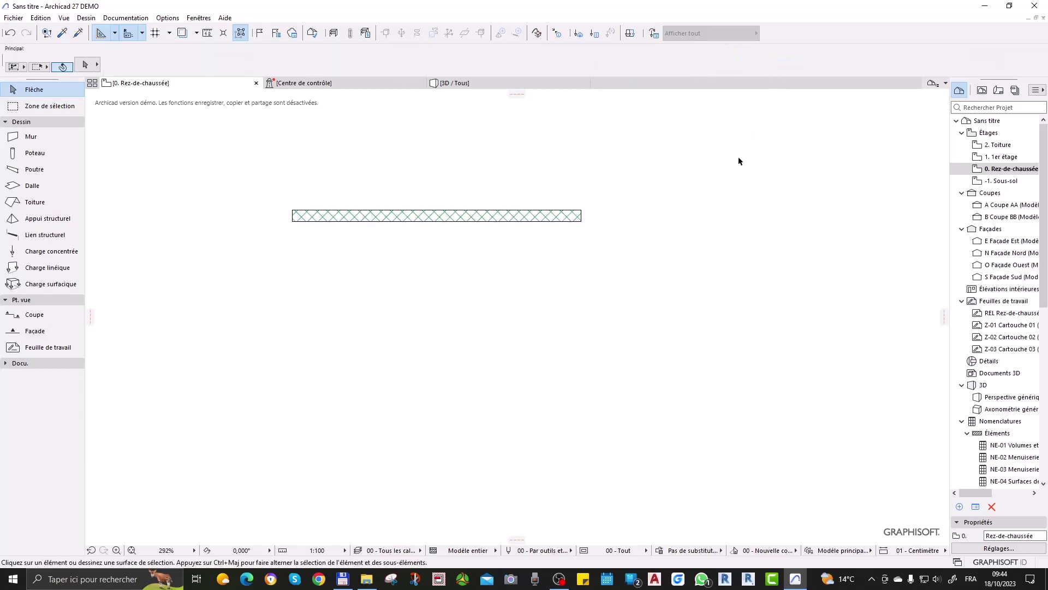
Start a new wall with the favorite 00 INT - Mur générique from the Murs folder
click(83, 143)
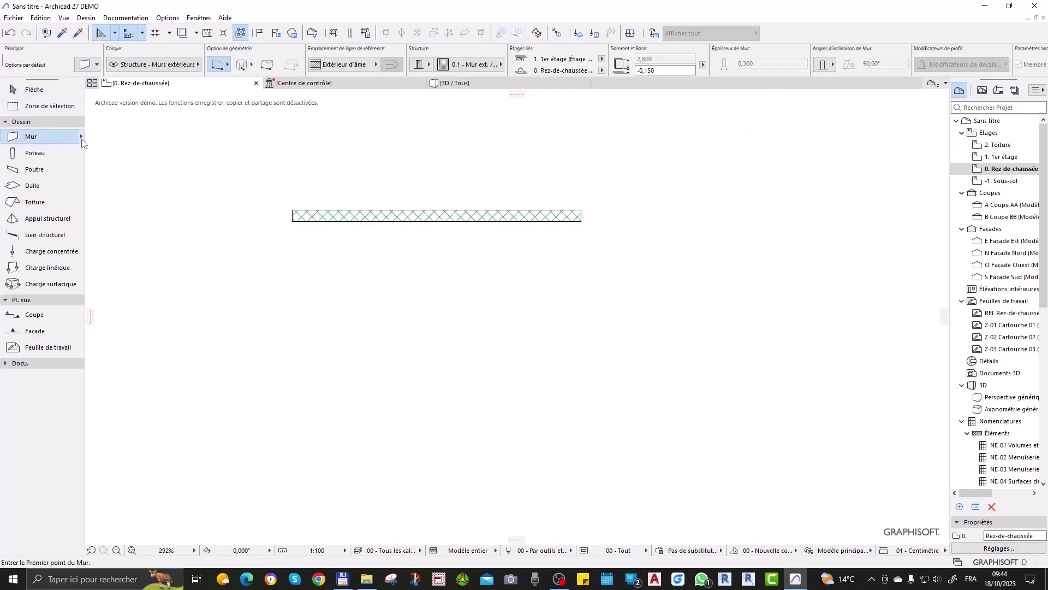
click(141, 152)
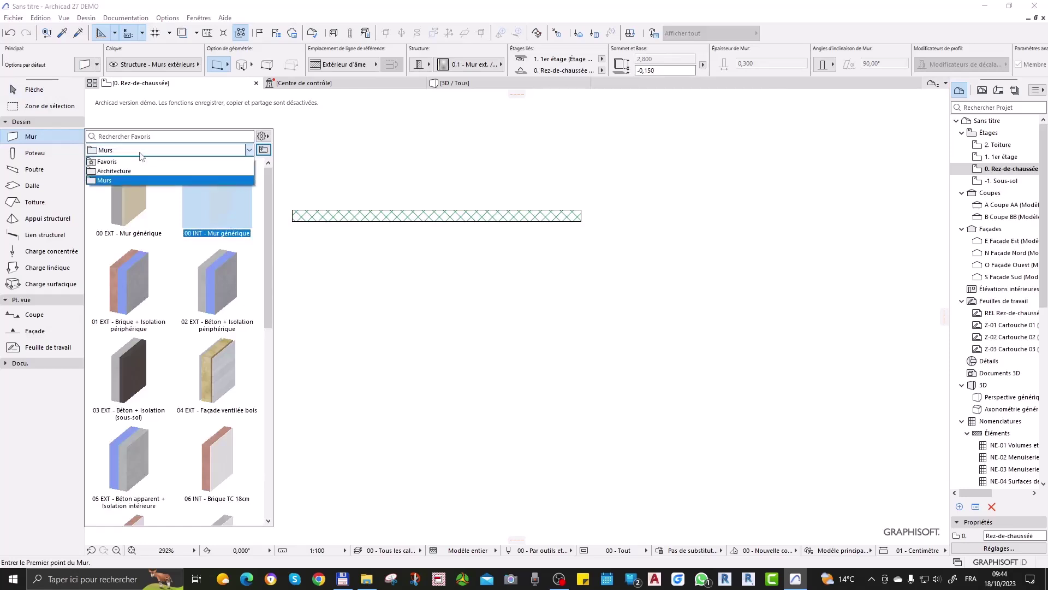
click(141, 156)
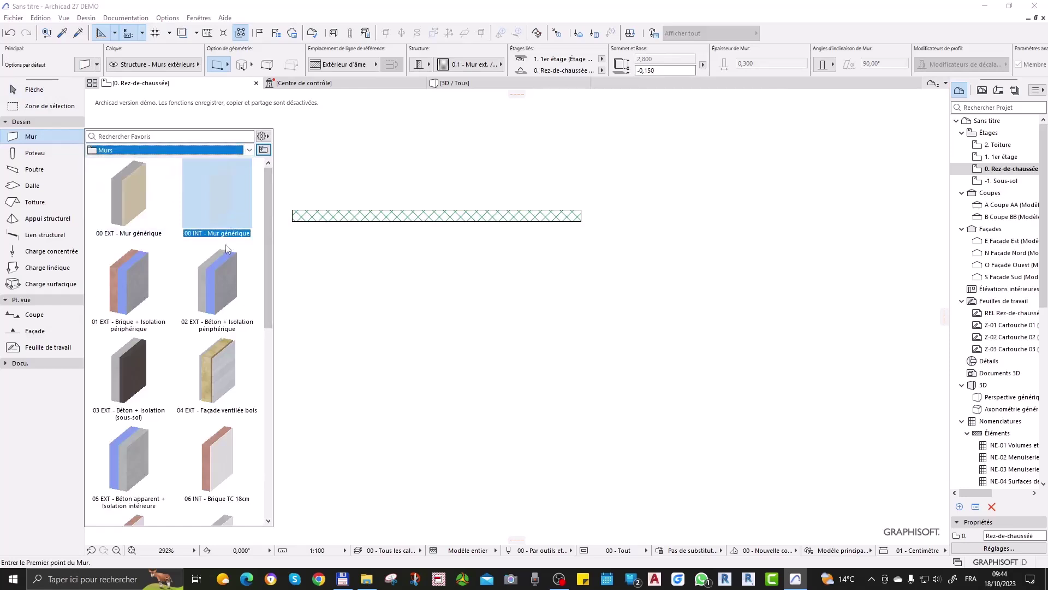
double_click(224, 209)
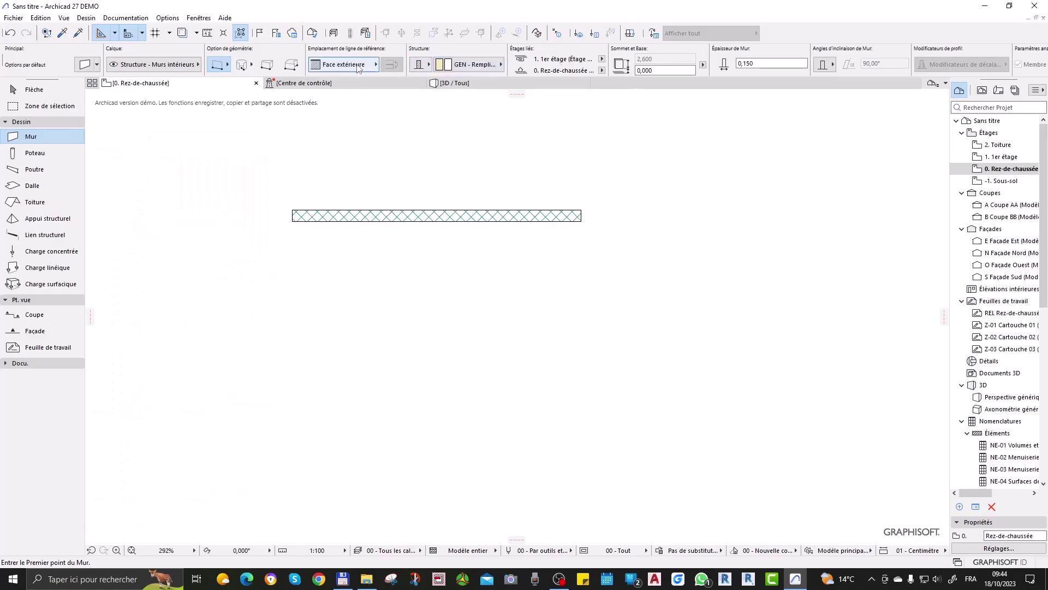
Set the new wall's default building material to Béton armé (Banché) from the Structure folder
click(428, 65)
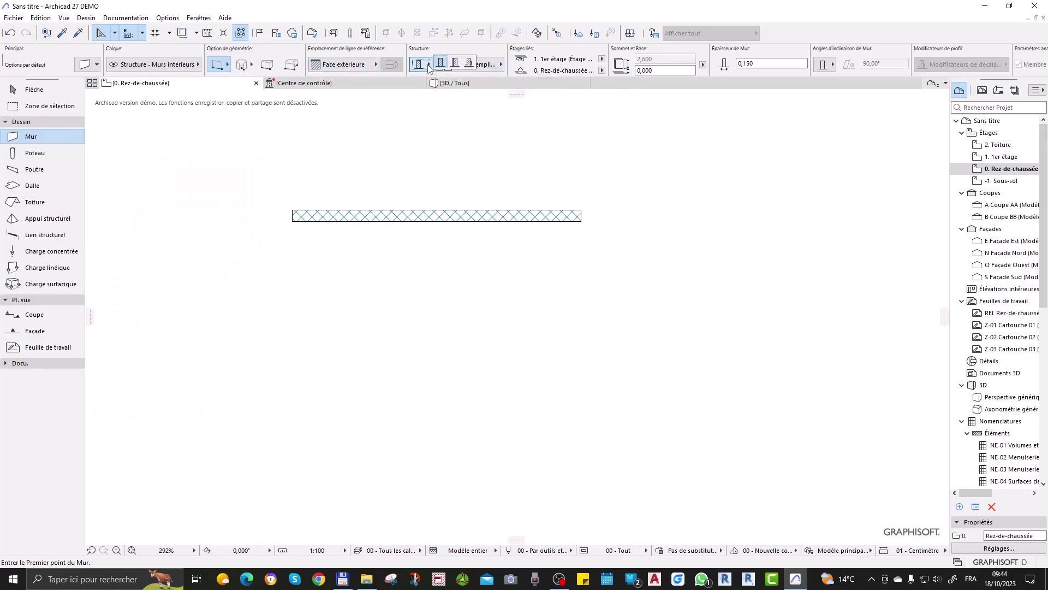
click(492, 64)
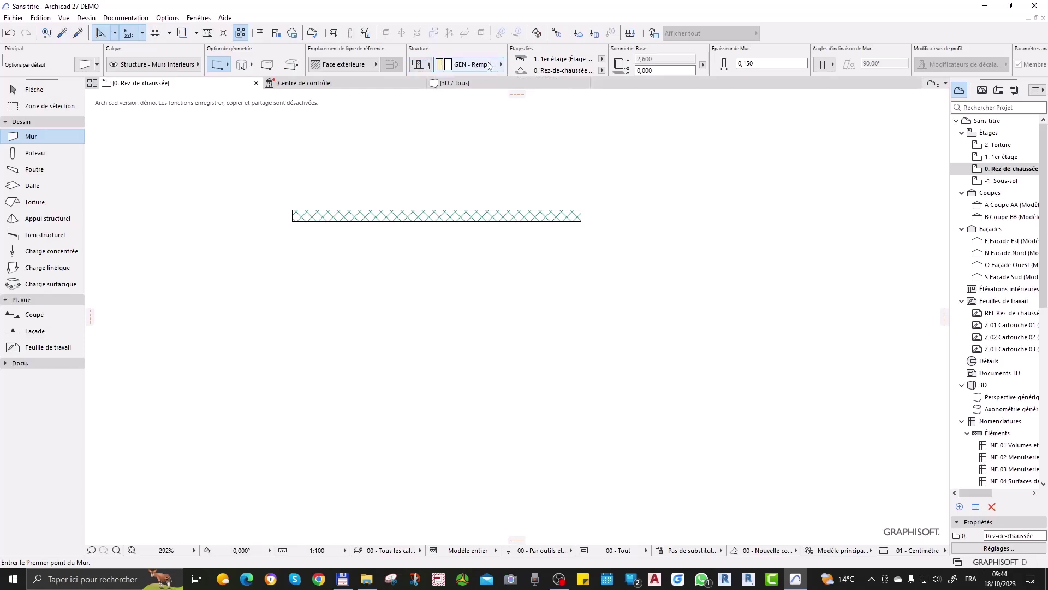
click(490, 65)
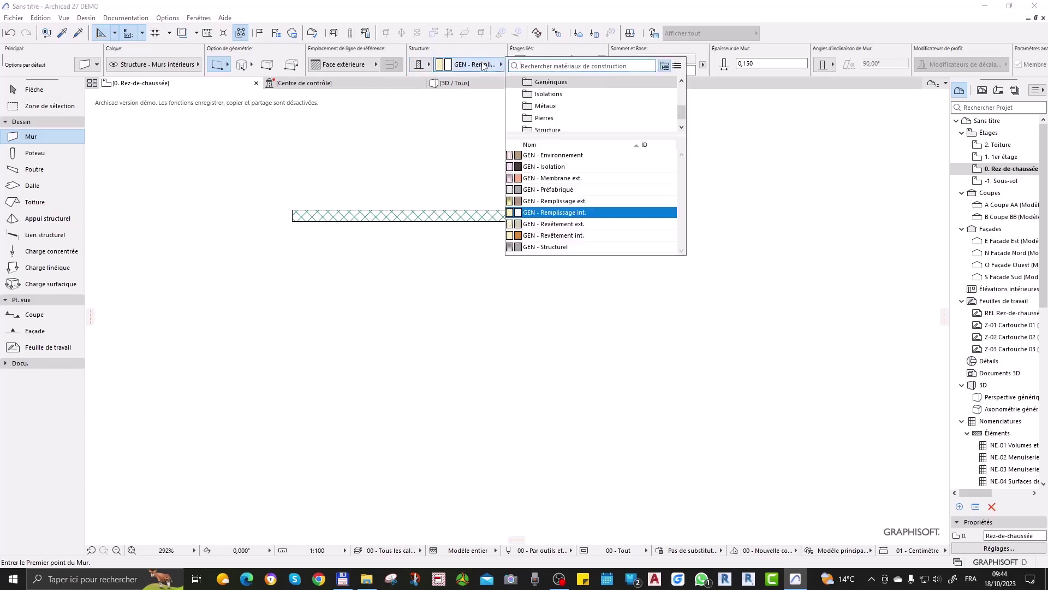
scroll(556, 101, down, 1)
click(553, 118)
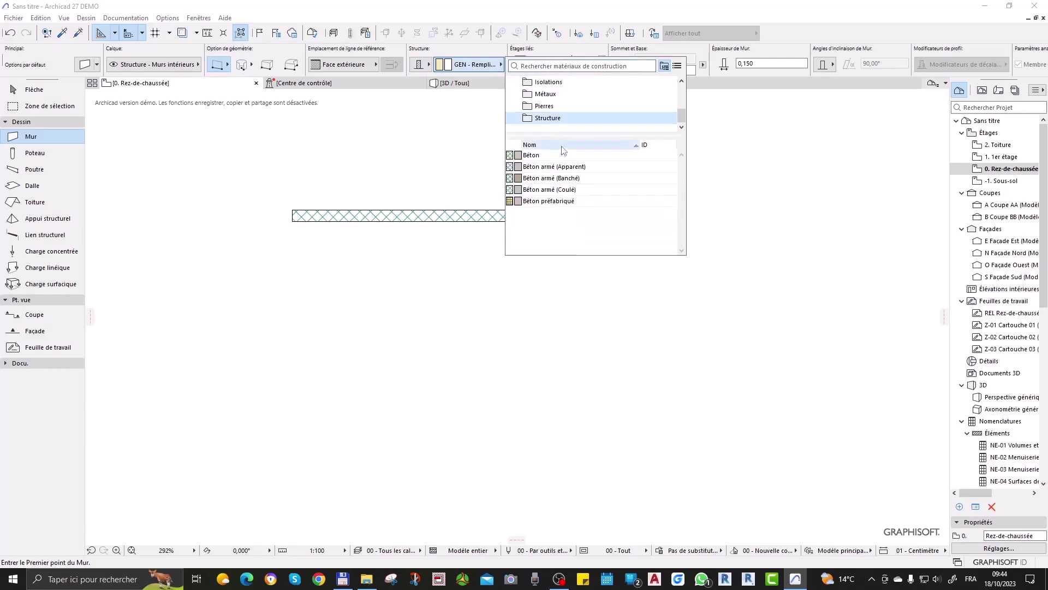
click(574, 179)
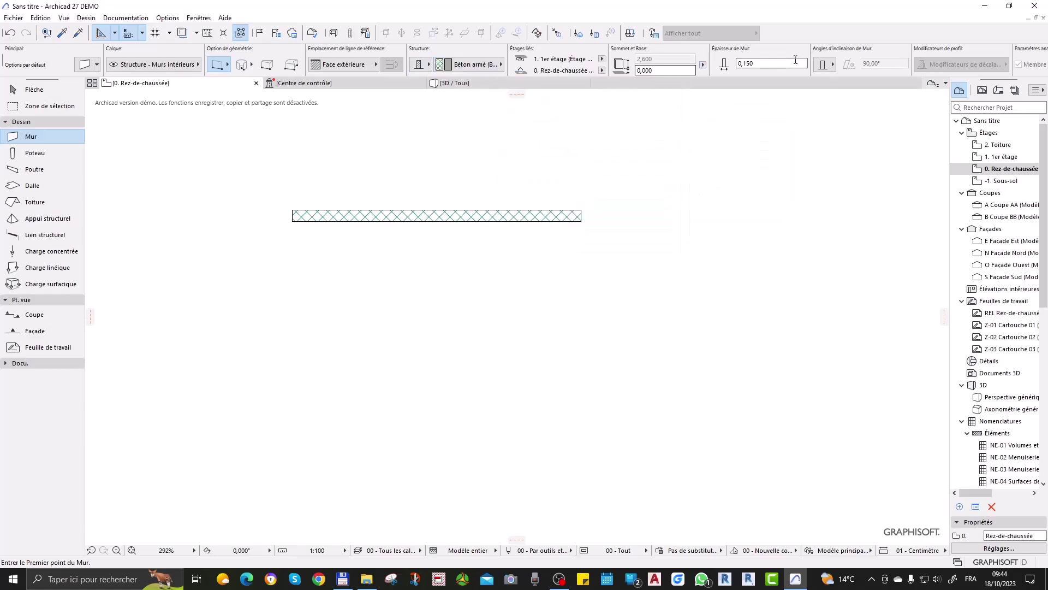
Draw a 0,200 m thick vertical wall about 5 m long, downward from the upper right corner of the horizontal wall
click(763, 64)
text(,2)
click(581, 210)
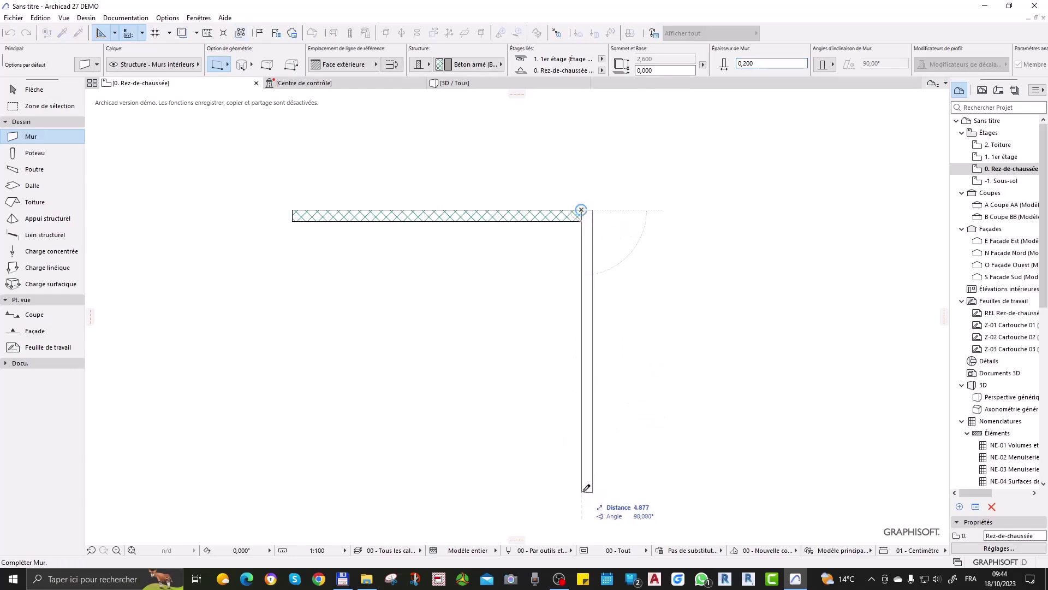
click(582, 497)
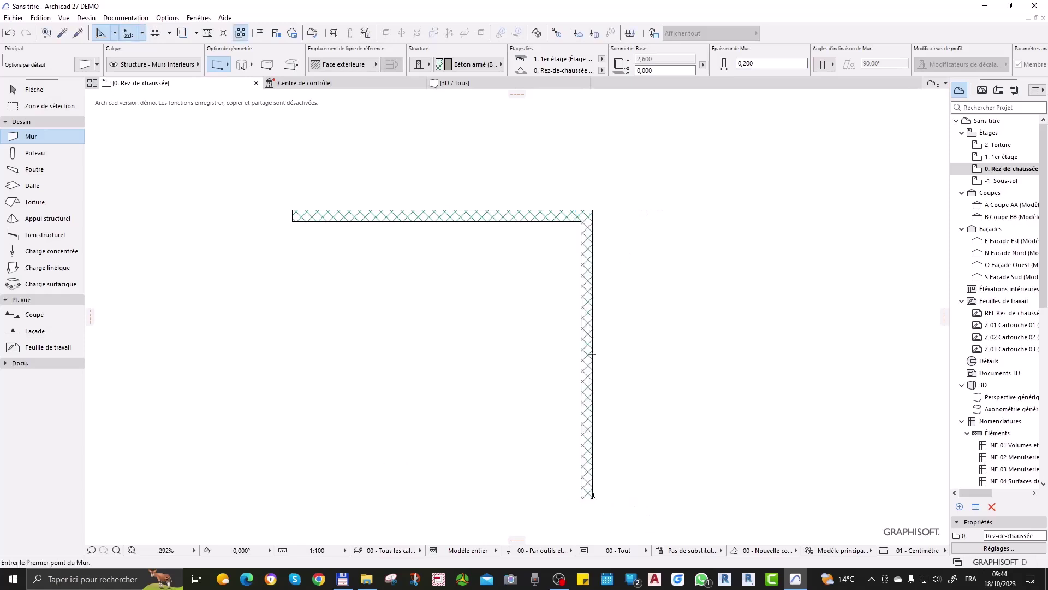
Try a lower wall running left from the vertical wall's bottom end, then undo it
click(593, 496)
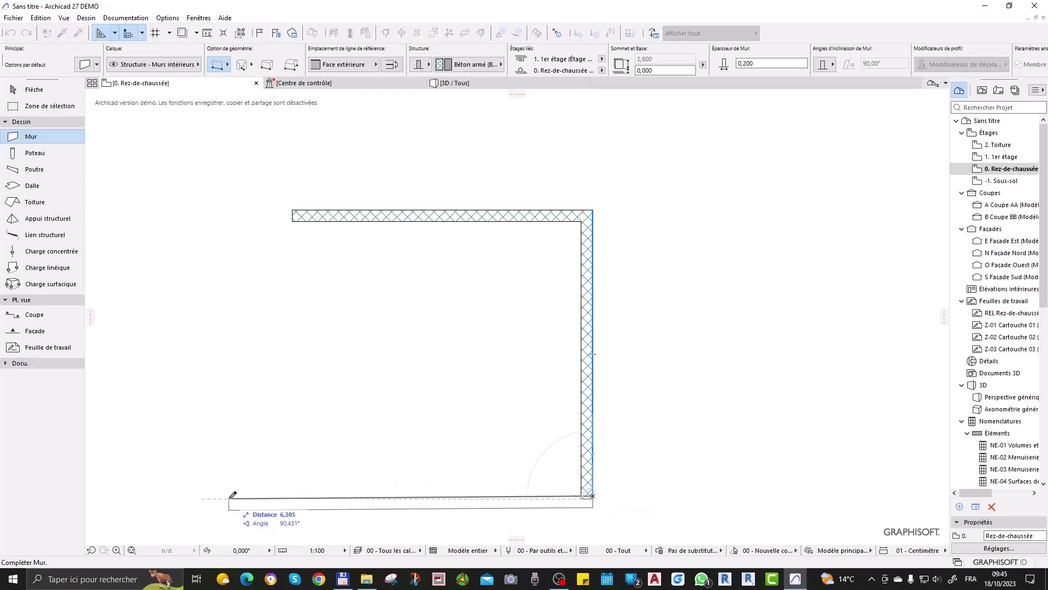
click(304, 497)
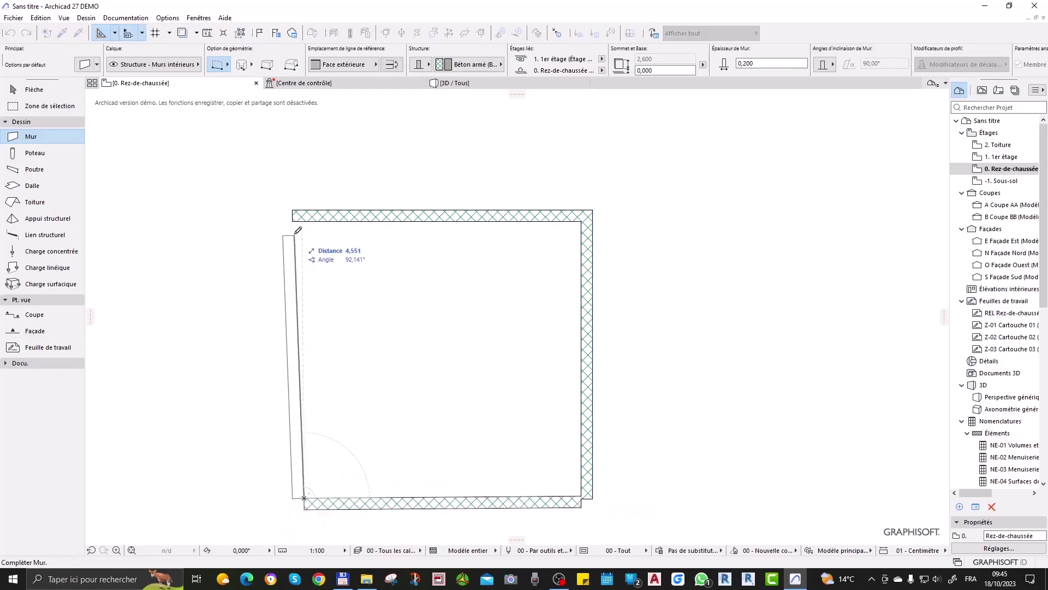
key(Escape)
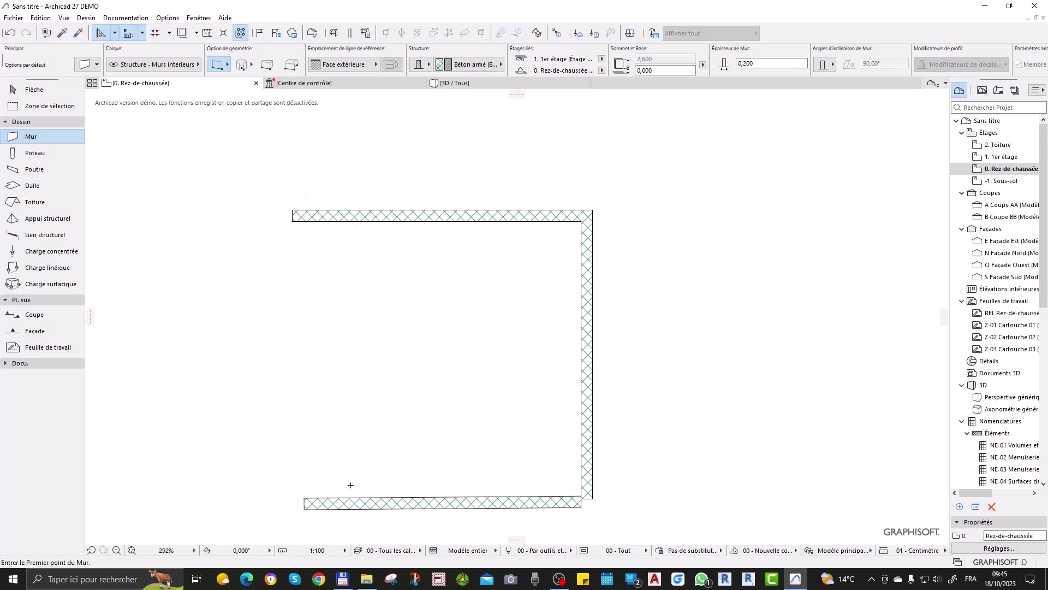
key(Escape)
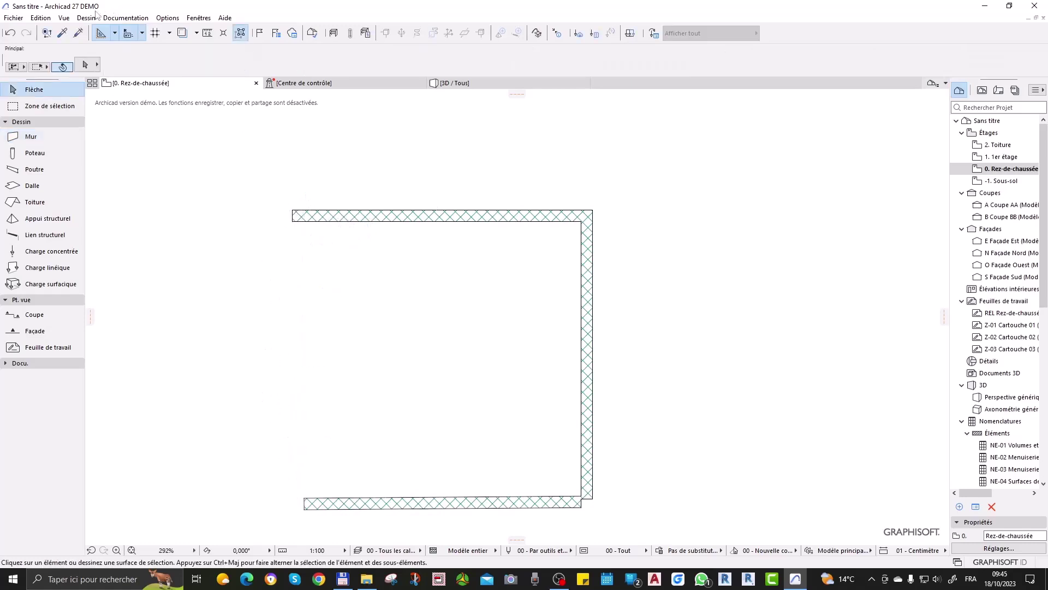
click(13, 34)
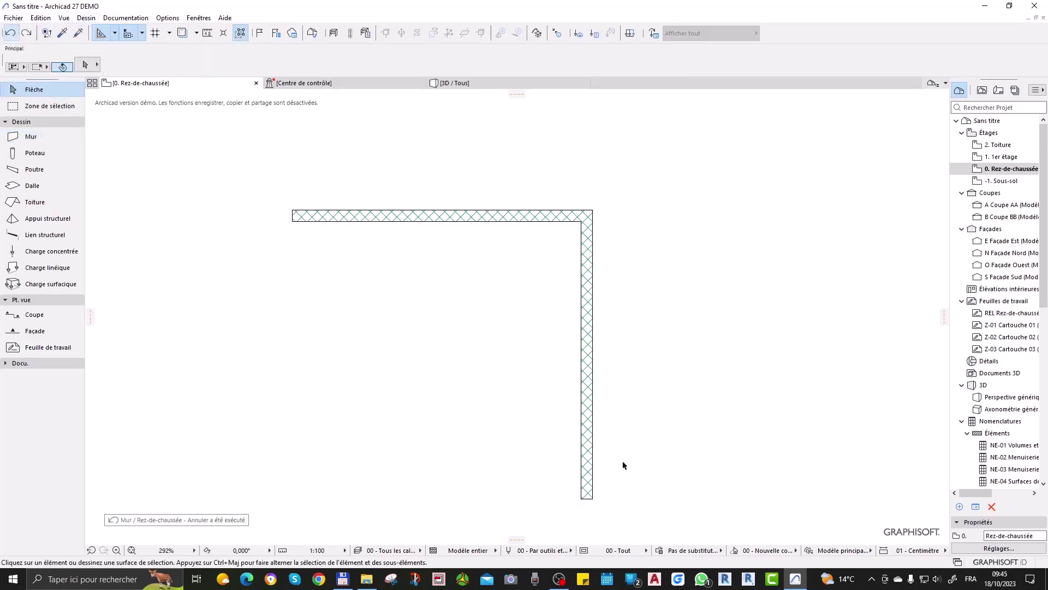
Draw a 0,200 m thick lower wall leftward from the right wall's bottom end and a shorter wall upward from its left end
click(43, 133)
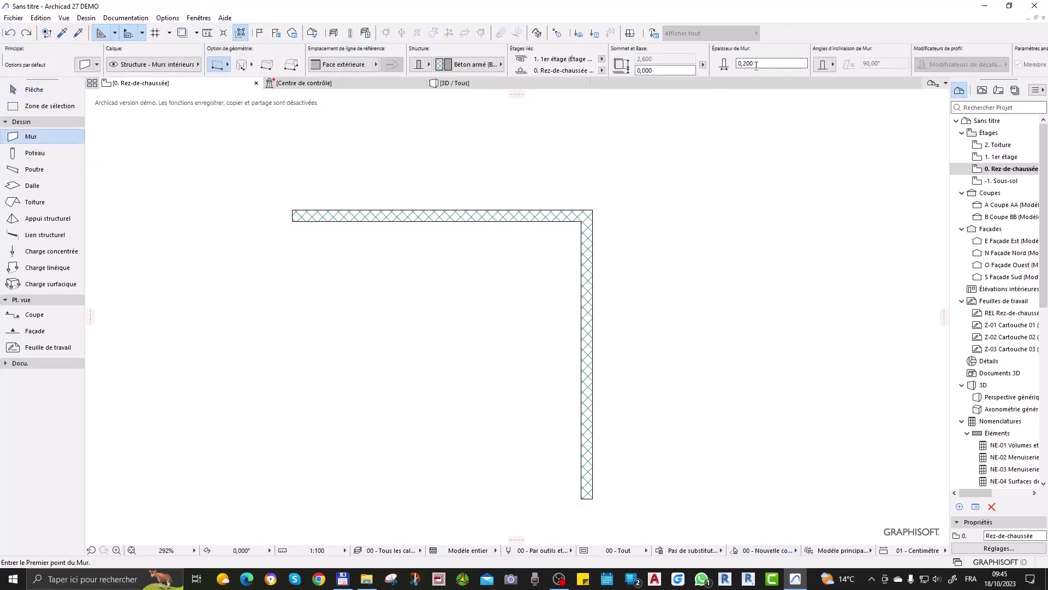
click(592, 498)
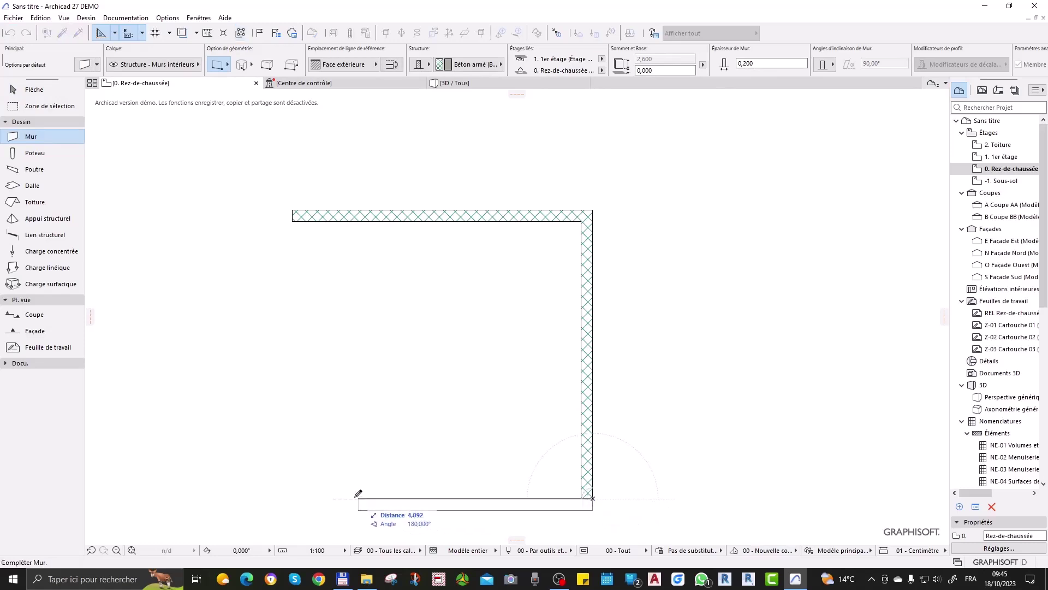
click(304, 498)
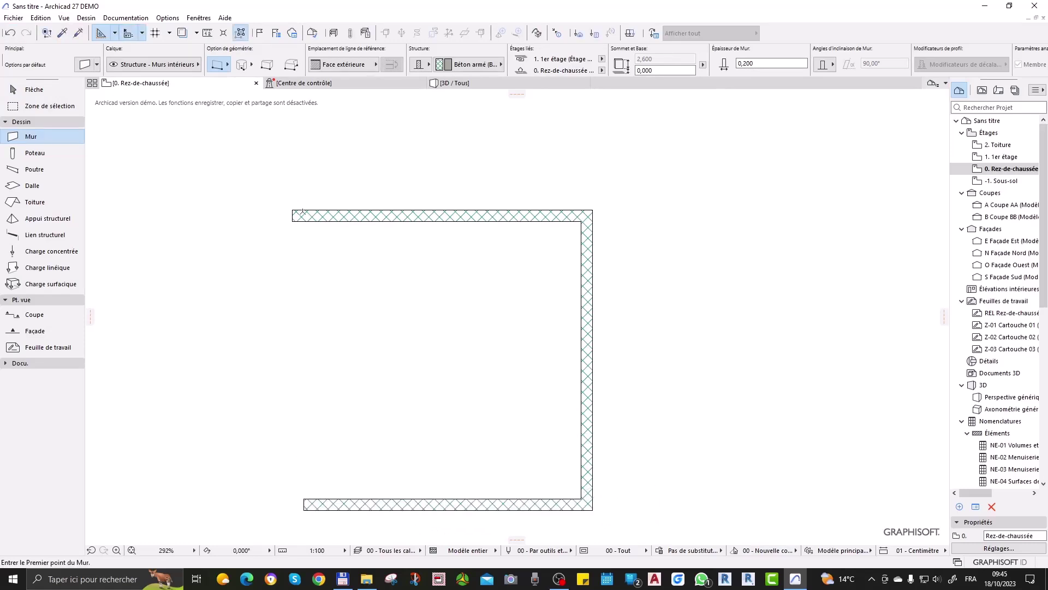
click(305, 509)
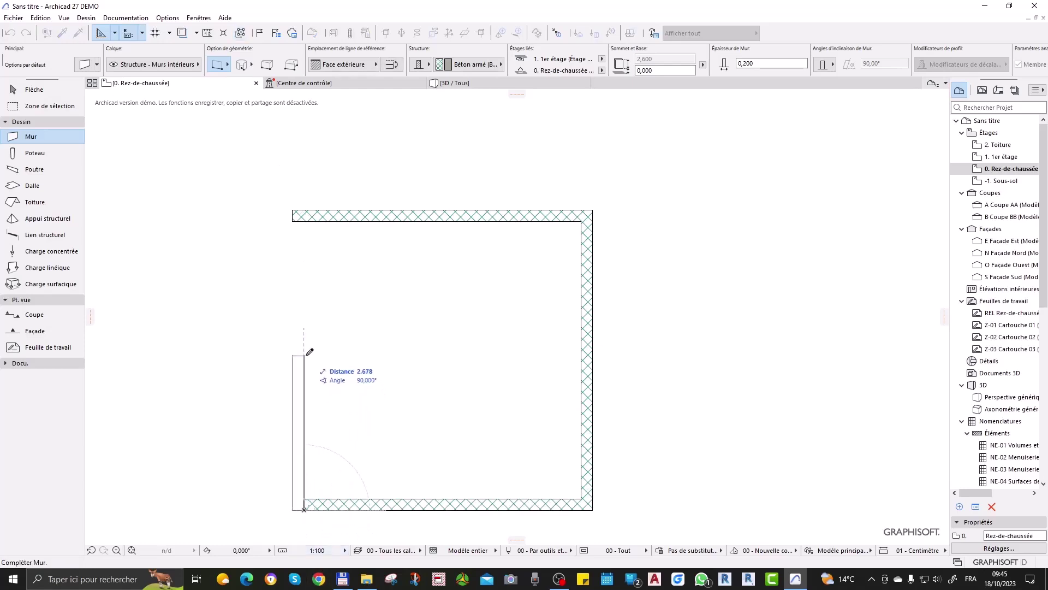
click(304, 394)
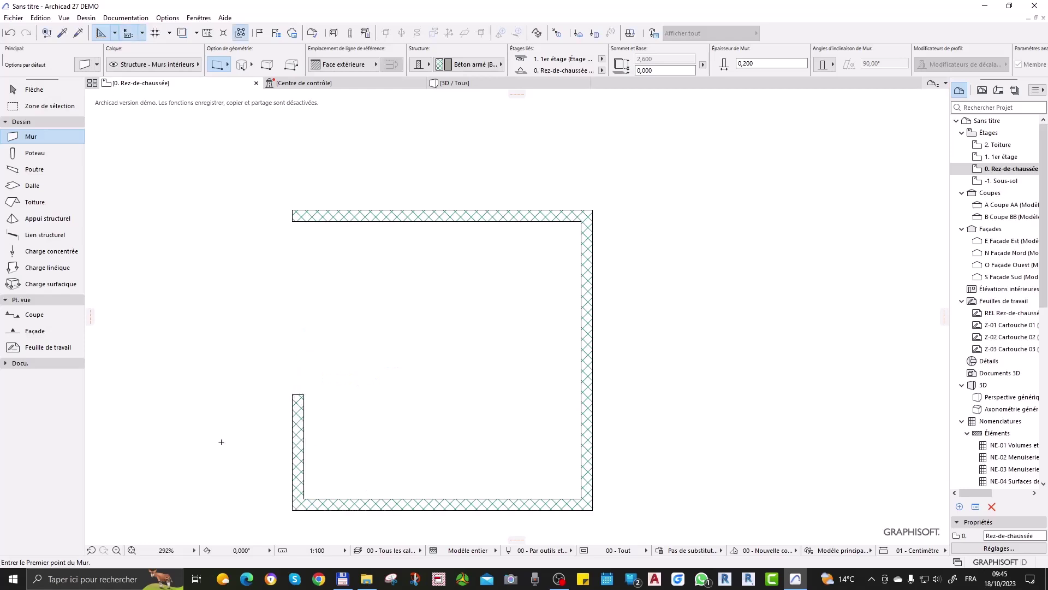
Draw a horizontal wall leftward from the short wall's top end, plus a vertical wall from its left end up to the upper wall's level
click(304, 394)
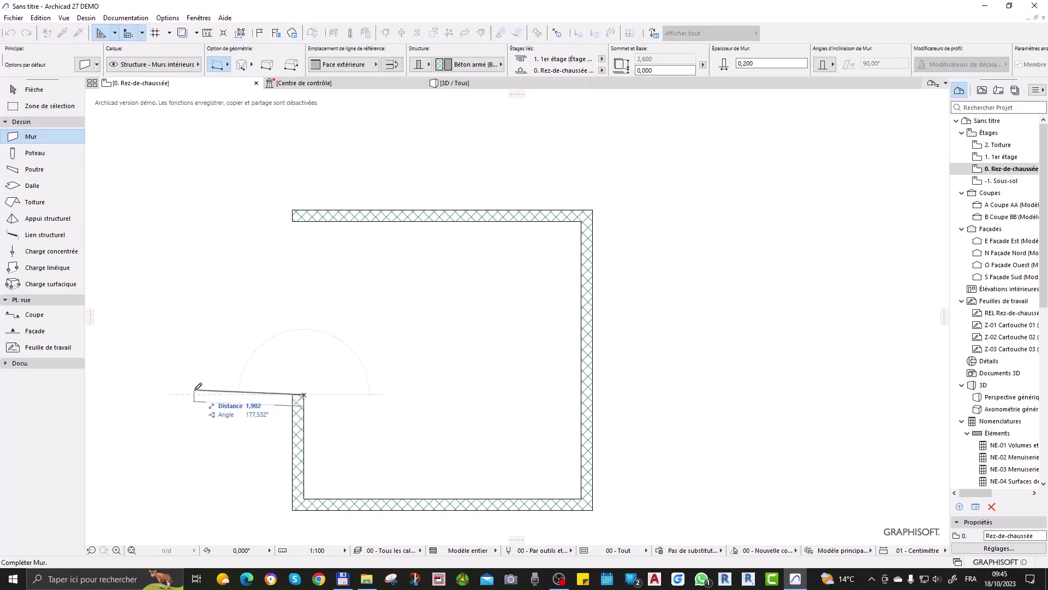
click(132, 395)
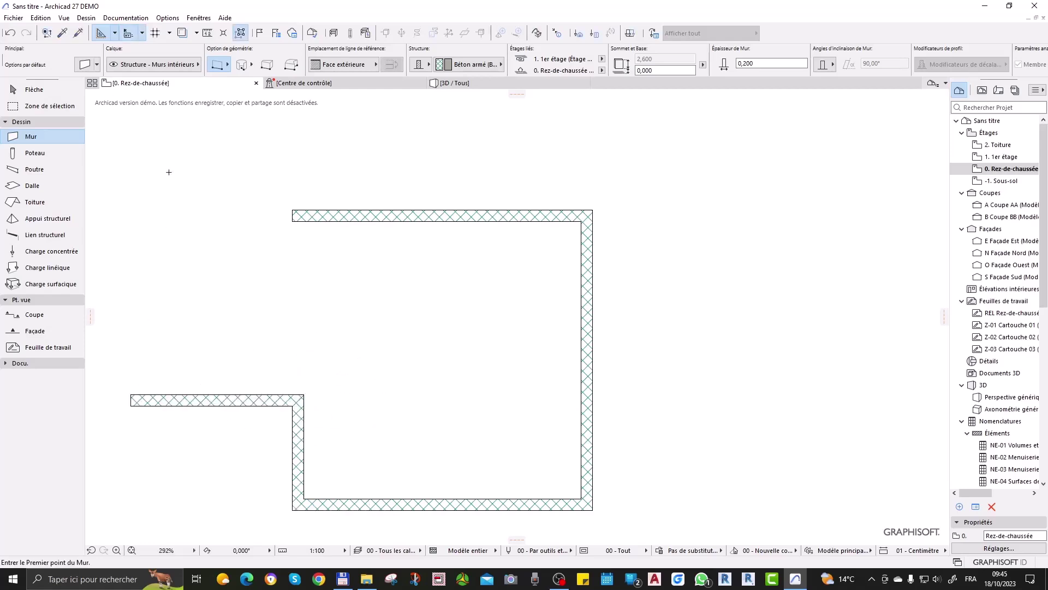
click(131, 401)
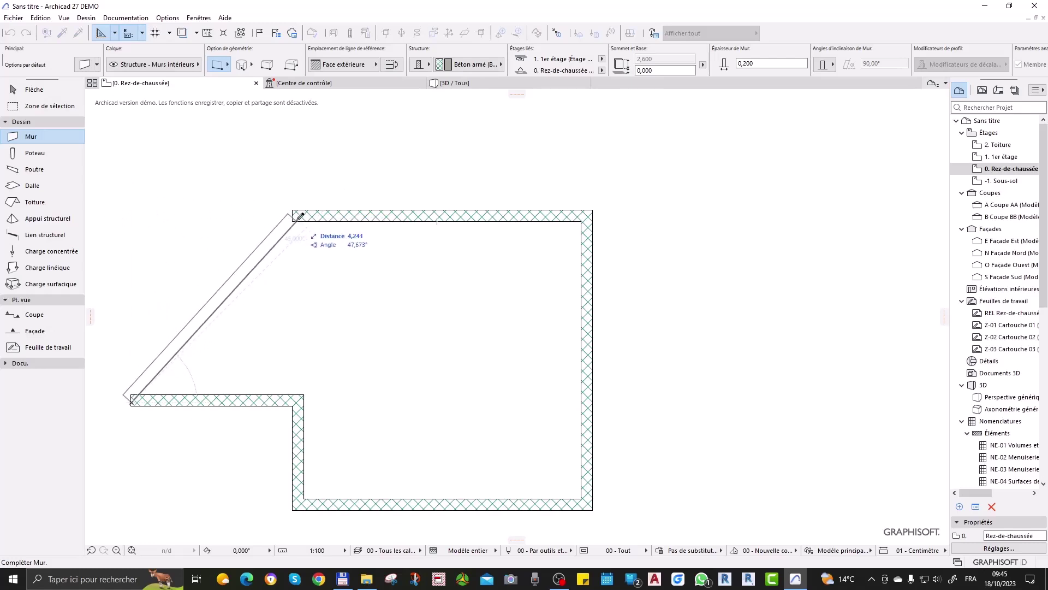
click(131, 208)
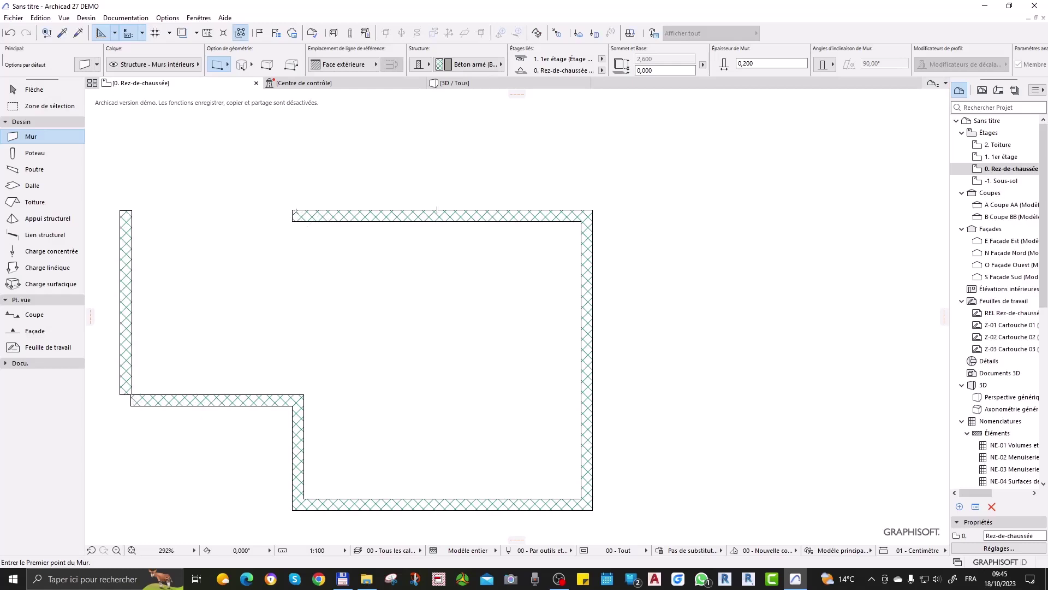
Close the top of the outline with a wall from the upper wall's left end to the top of the left vertical wall
click(292, 210)
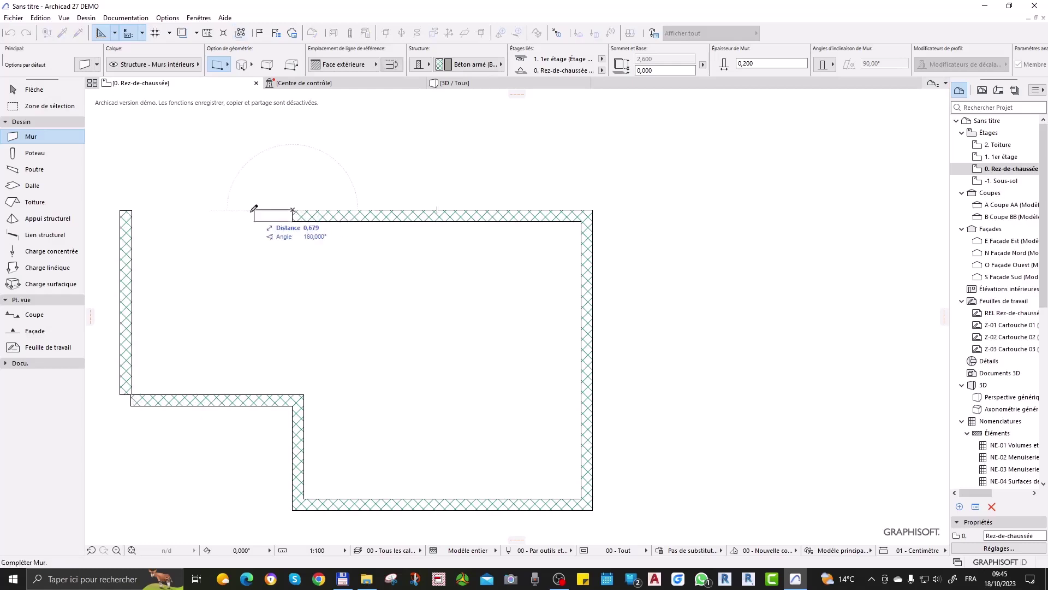
click(120, 210)
scroll(358, 218, down, 2)
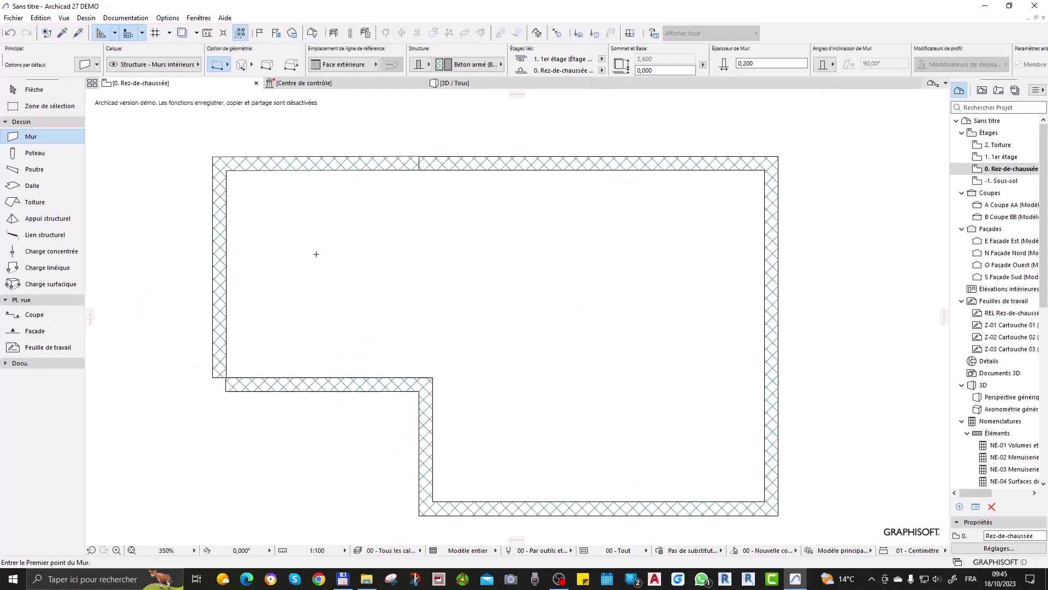
Try to close the open corner below the left vertical wall with a short wall piece, then undo it
scroll(270, 343, up, 6)
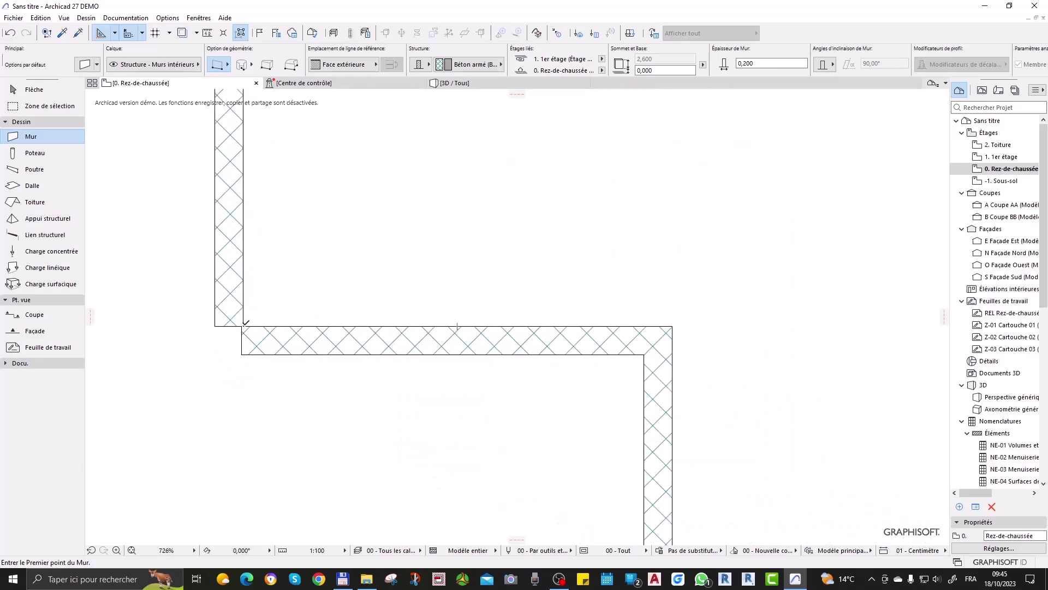
click(244, 325)
click(251, 351)
click(243, 353)
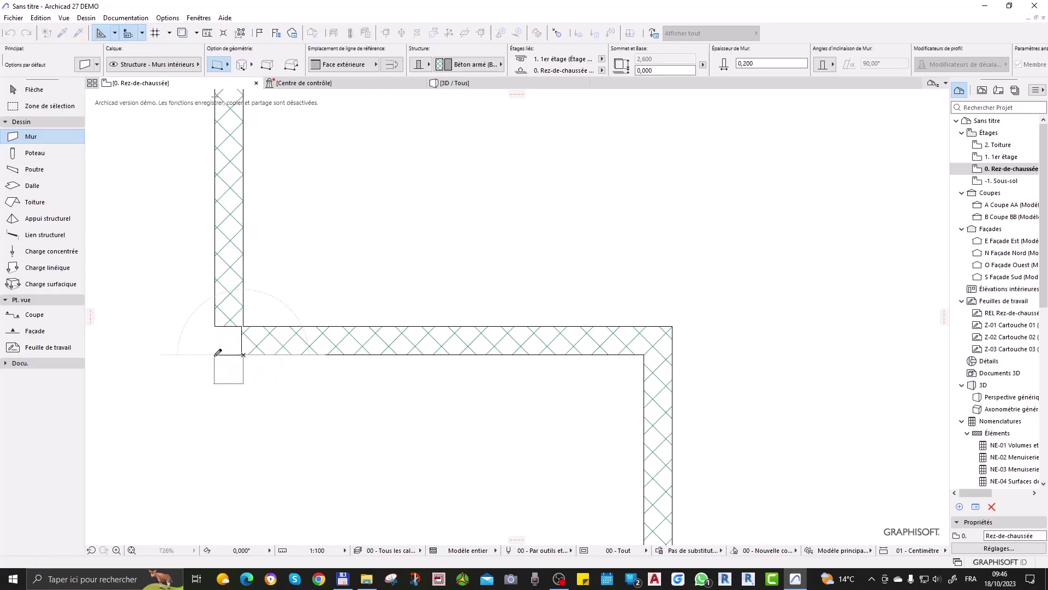
key(Escape)
key(Escape)
key(ctrl+z)
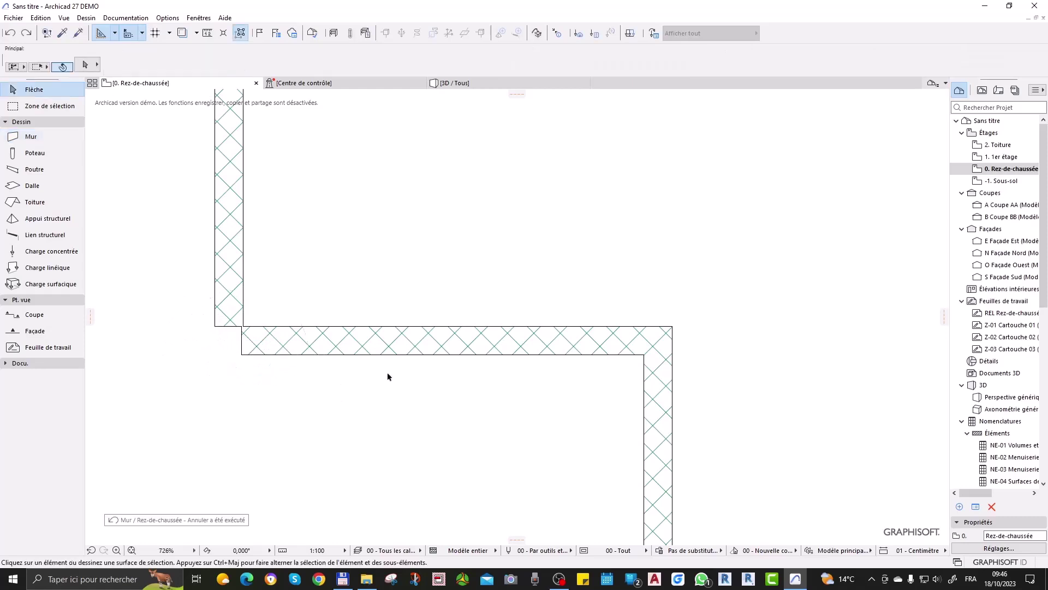